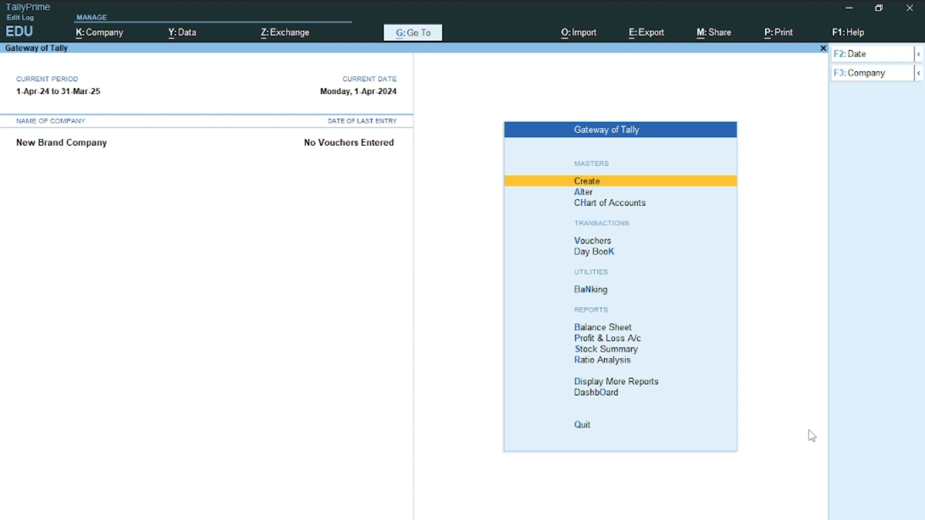
# Open voucher entry from the gateway and change the voucher type to Receipt
pyautogui.press('Down')
pyautogui.press('Down')
pyautogui.press('Down')
pyautogui.press('Down')
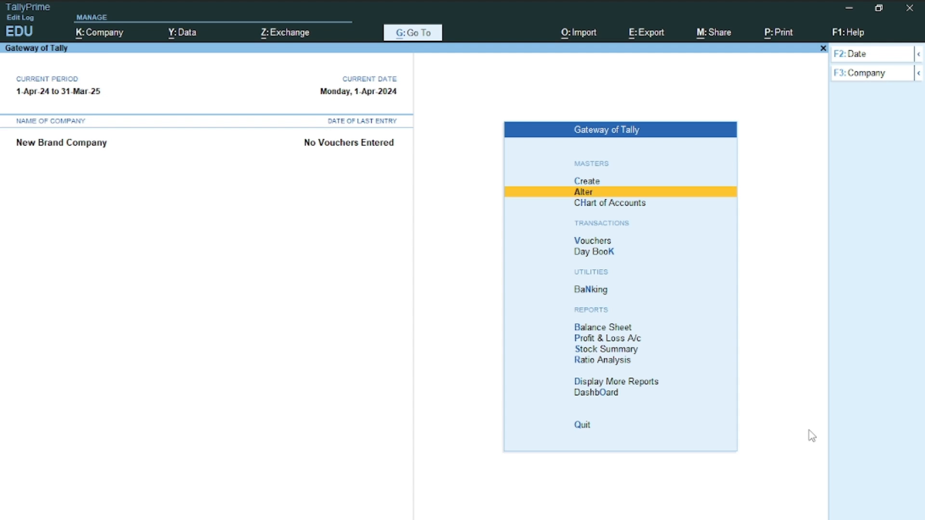
pyautogui.press('Up')
pyautogui.press('Return')
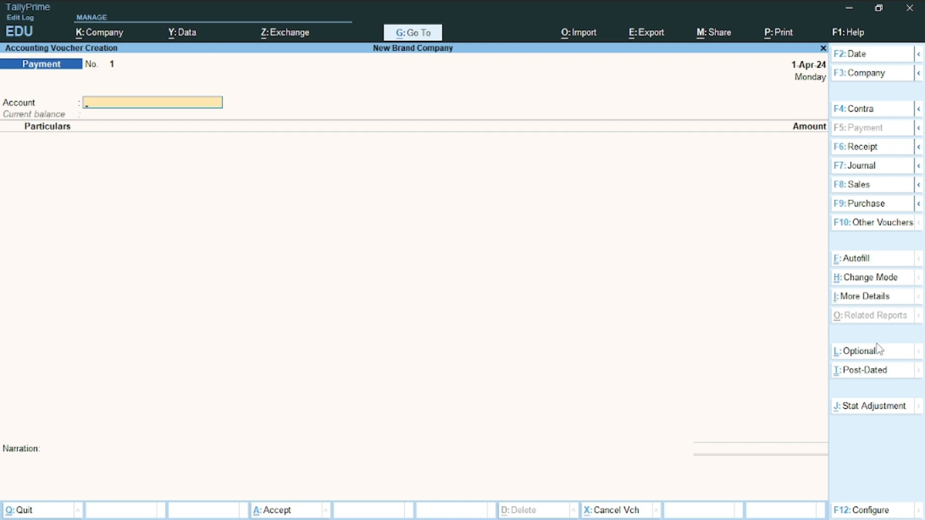
pyautogui.click(875, 224)
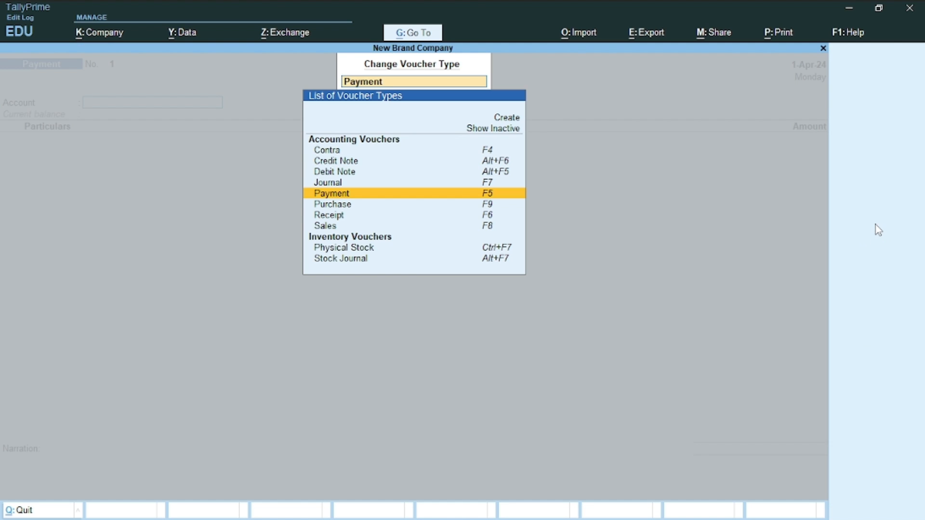
pyautogui.click(336, 217)
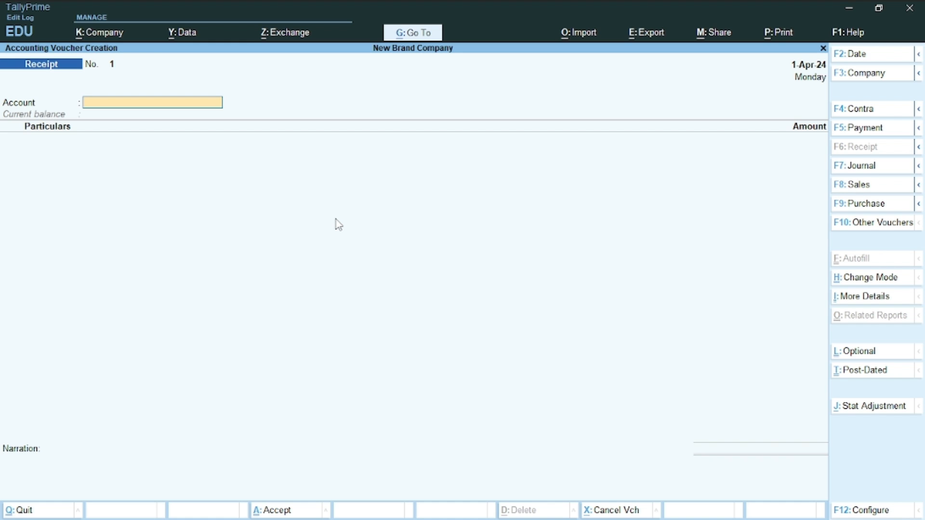
# Change the receipt voucher's mode to Double Entry
pyautogui.hotkey('ctrl', 'h')
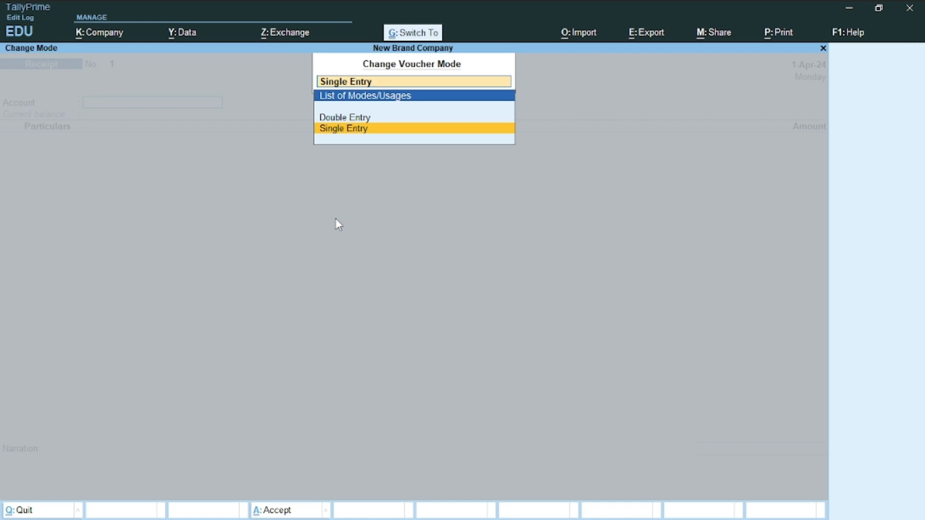
pyautogui.press('Up')
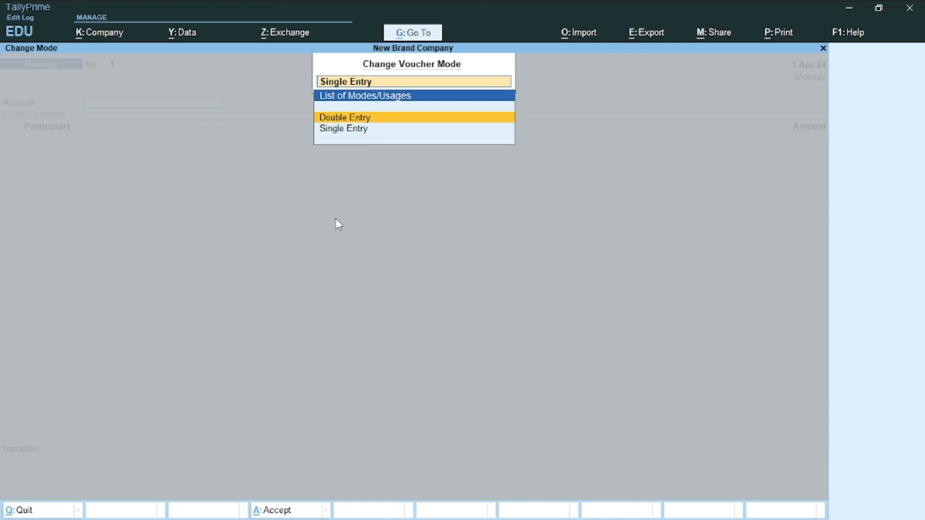
pyautogui.press('Return')
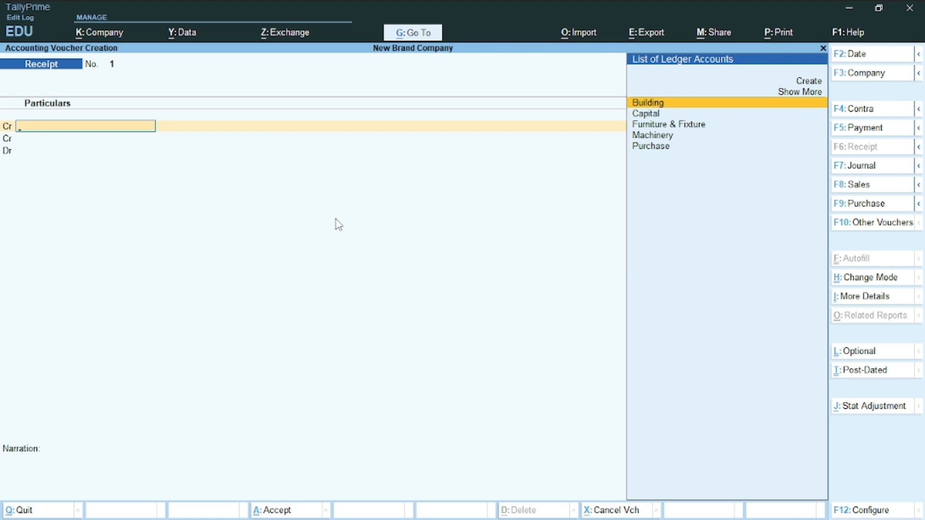
# Credit the Capital ledger with 2000000 on the first line of the receipt voucher
pyautogui.write('Cap')
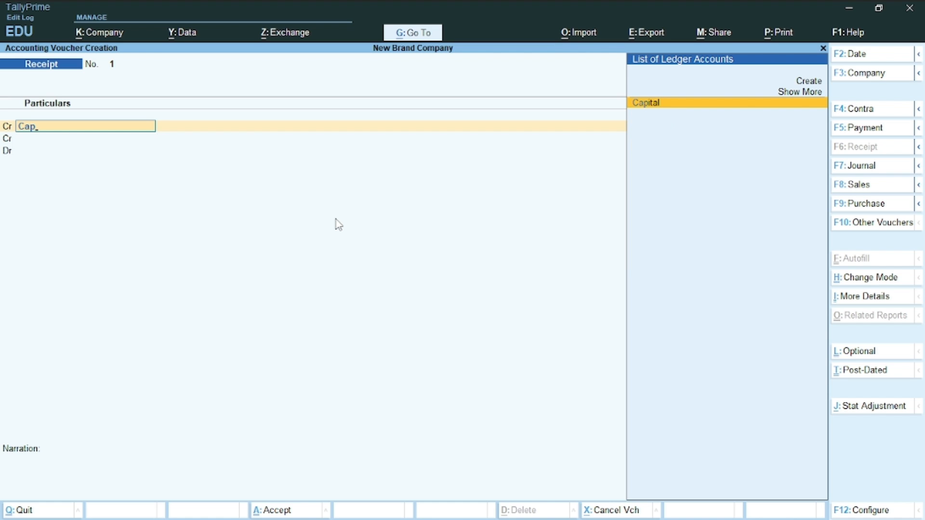
pyautogui.press('Return')
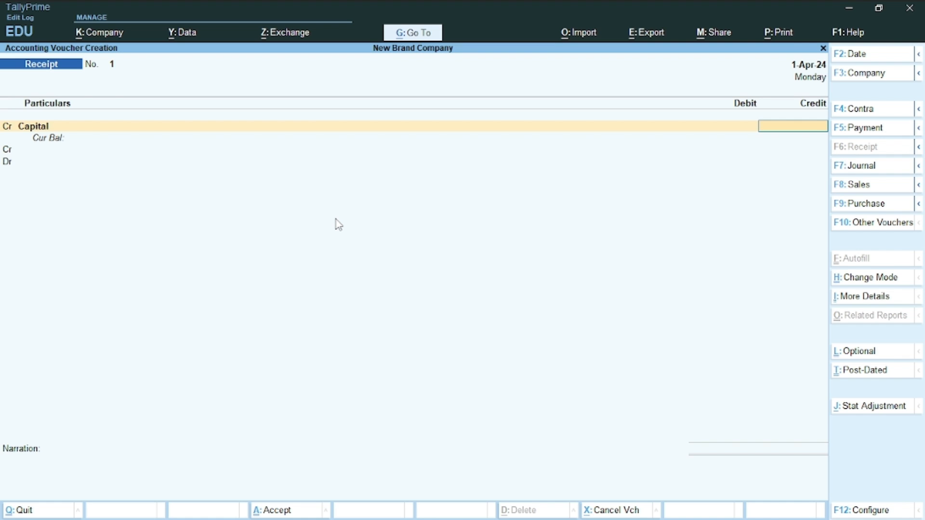
pyautogui.write('2000000')
pyautogui.press('Return')
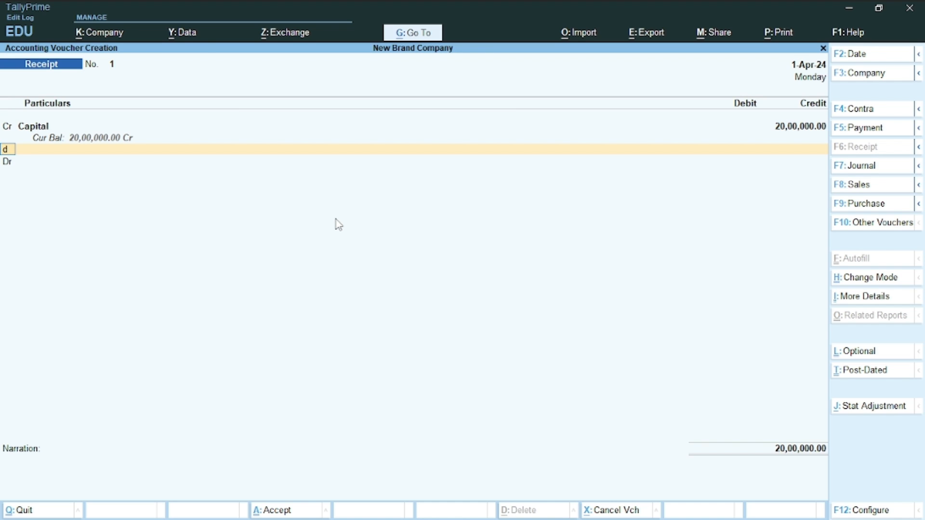
# Make the second line a debit to the Building ledger for 500000
pyautogui.write('d')
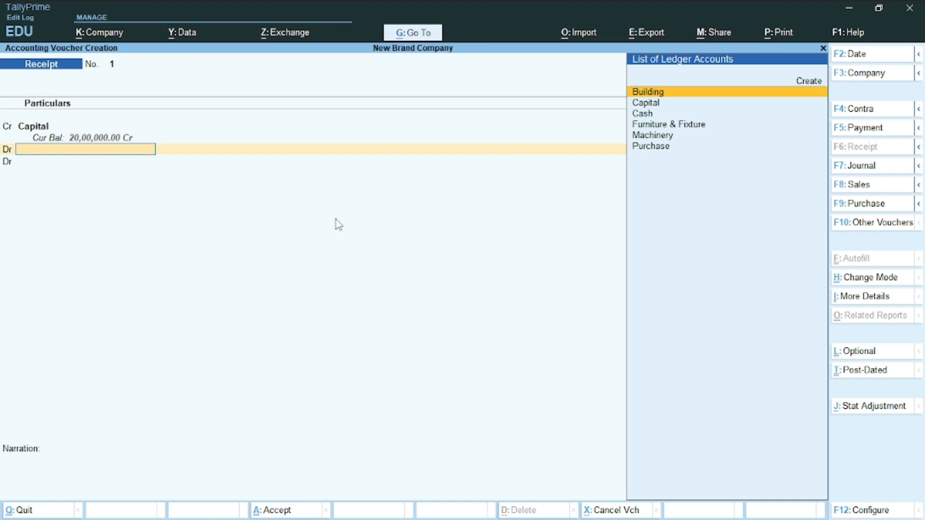
pyautogui.press('Return')
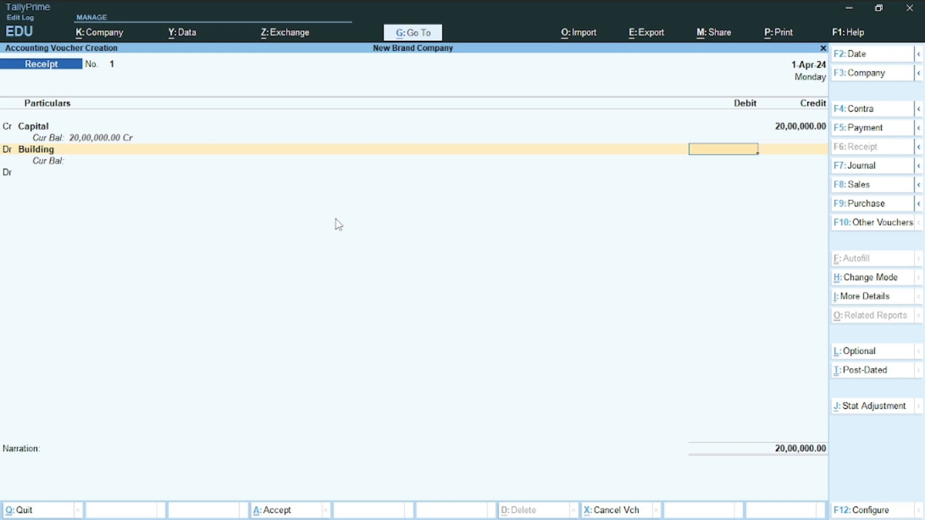
pyautogui.write('500000')
pyautogui.press('Return')
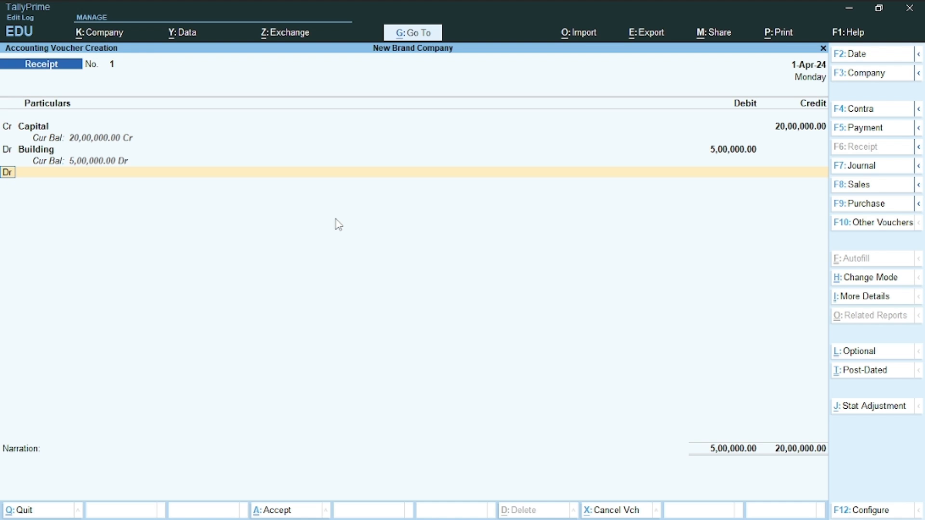
# Add a debit line for the Furniture & Fixture ledger with an amount of 500000
pyautogui.press('Return')
pyautogui.press('Down')
pyautogui.press('Down')
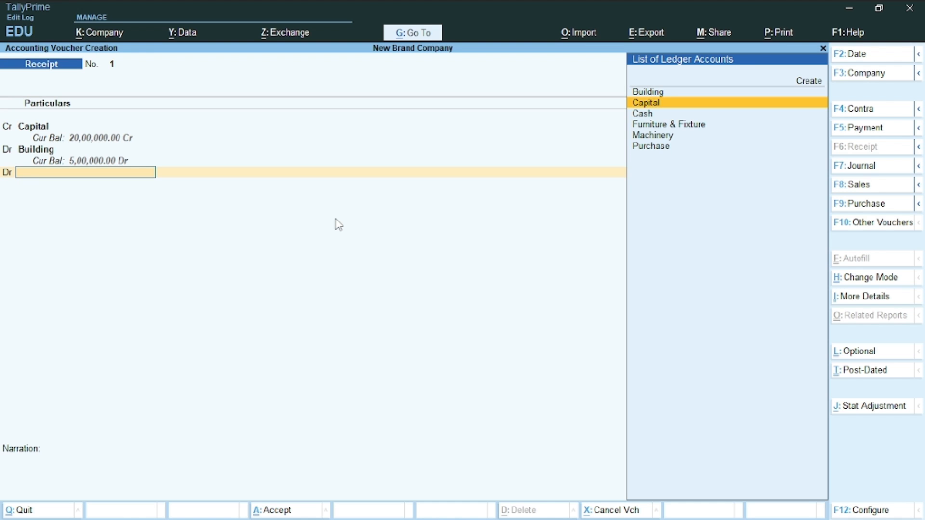
pyautogui.press('Down')
pyautogui.press('Return')
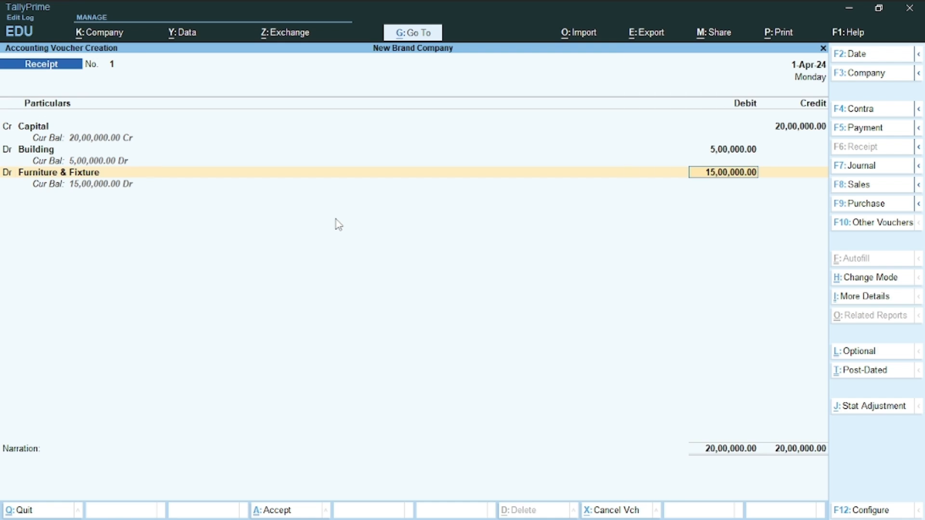
pyautogui.write('500000')
pyautogui.press('Return')
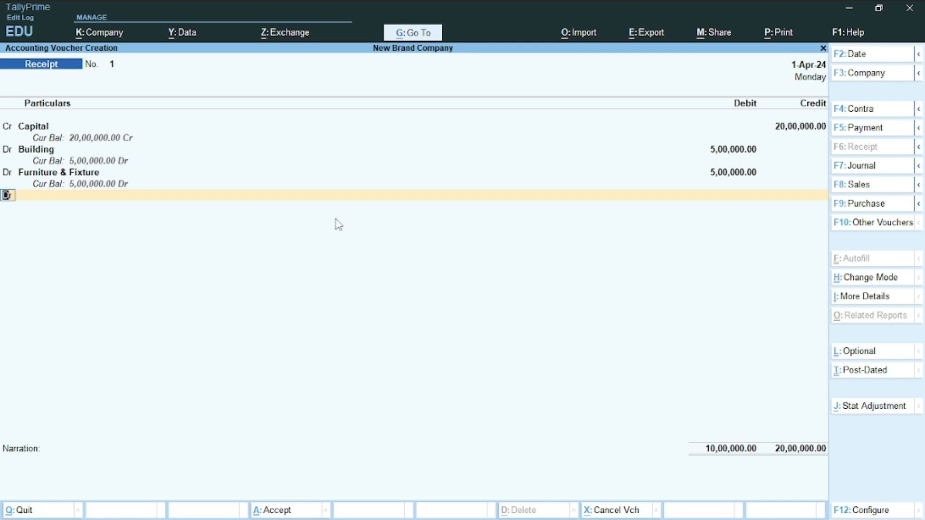
# Add a debit line for the Machinery ledger with an amount of 5,00,000
pyautogui.press('Return')
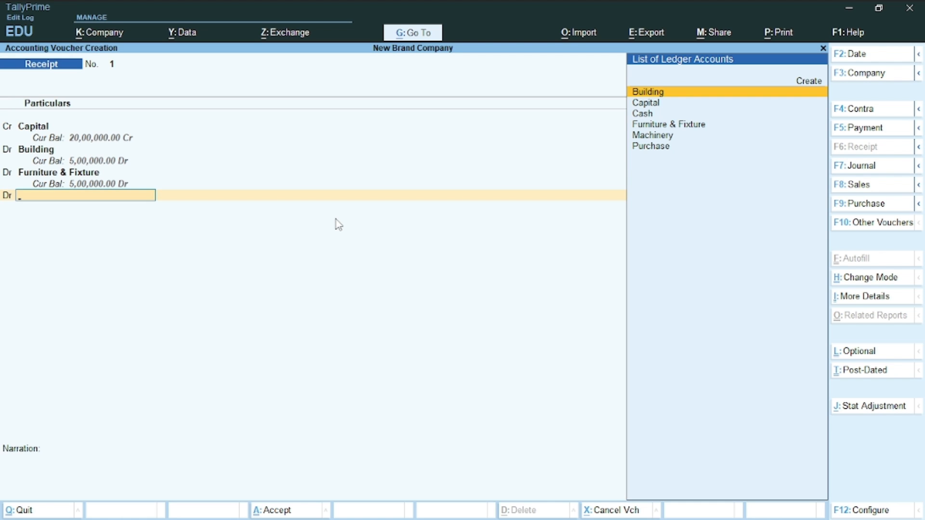
pyautogui.press('Down')
pyautogui.press('Down')
pyautogui.press('Down')
pyautogui.press('Down')
pyautogui.press('Return')
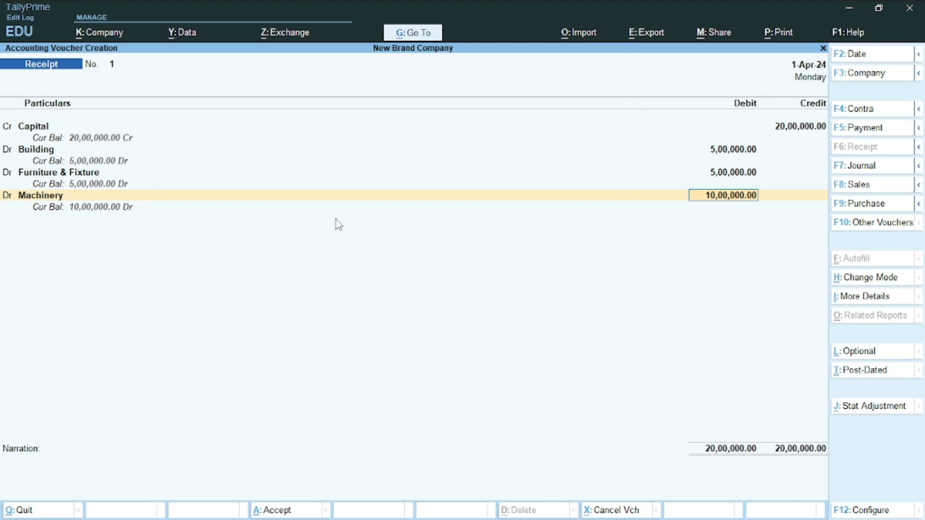
pyautogui.write('5,00,')
pyautogui.write('000')
pyautogui.press('Return')
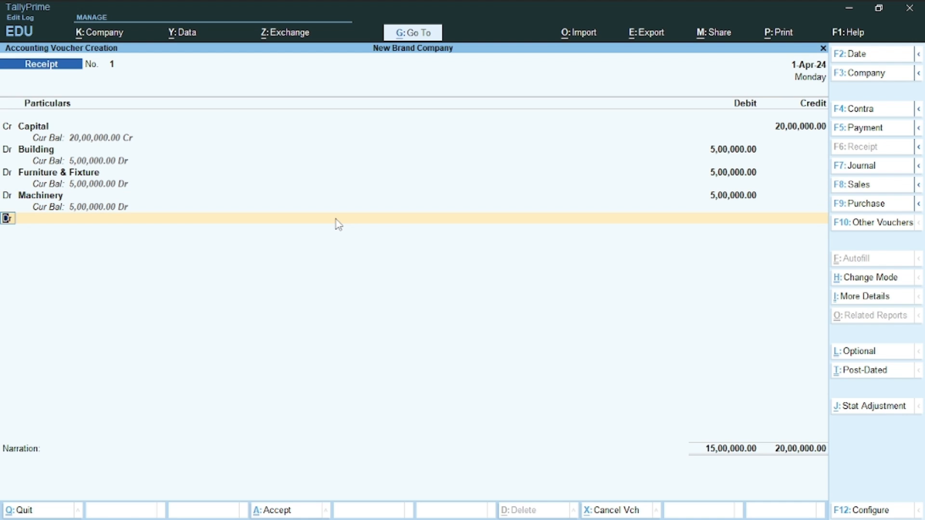
# Add a debit line for the Purchase ledger to the receipt voucher
pyautogui.press('Return')
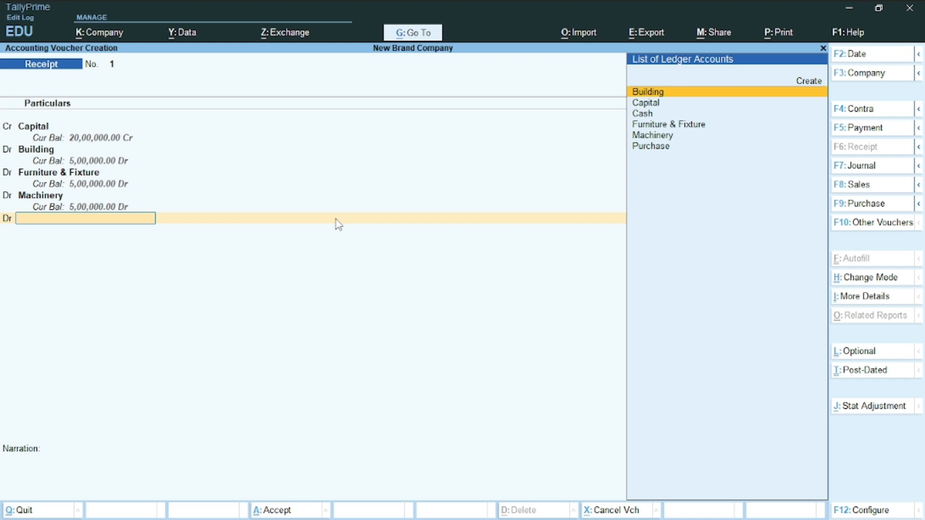
pyautogui.press('Down')
pyautogui.press('Down')
pyautogui.press('Down')
pyautogui.press('Down')
pyautogui.press('Down')
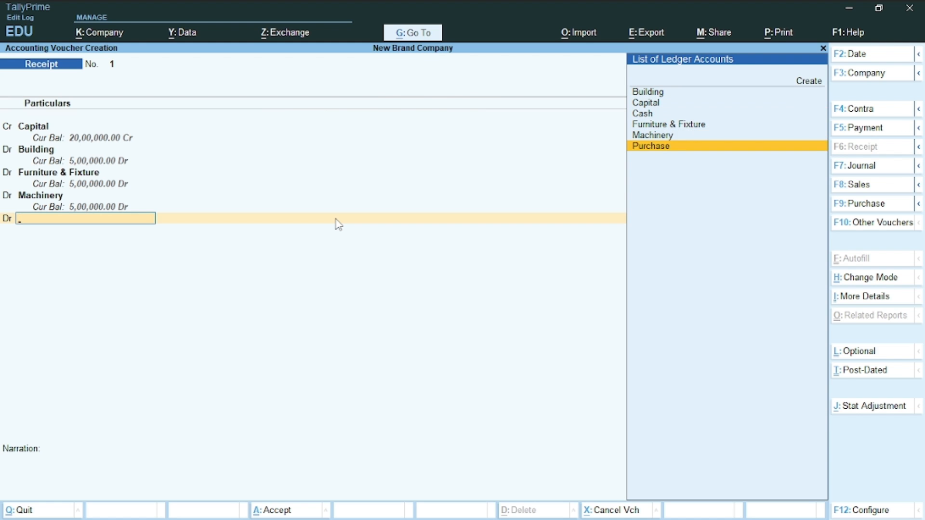
pyautogui.press('Return')
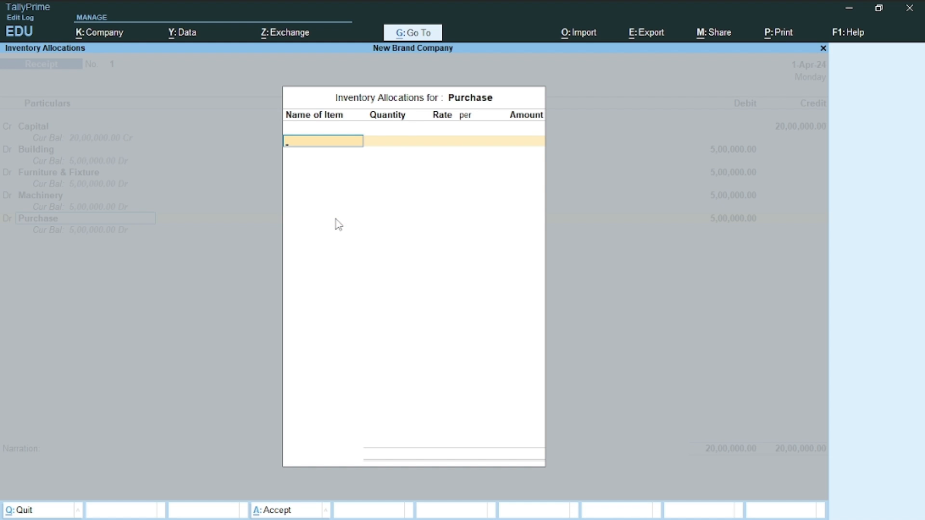
pyautogui.hotkey('alt', 'c')
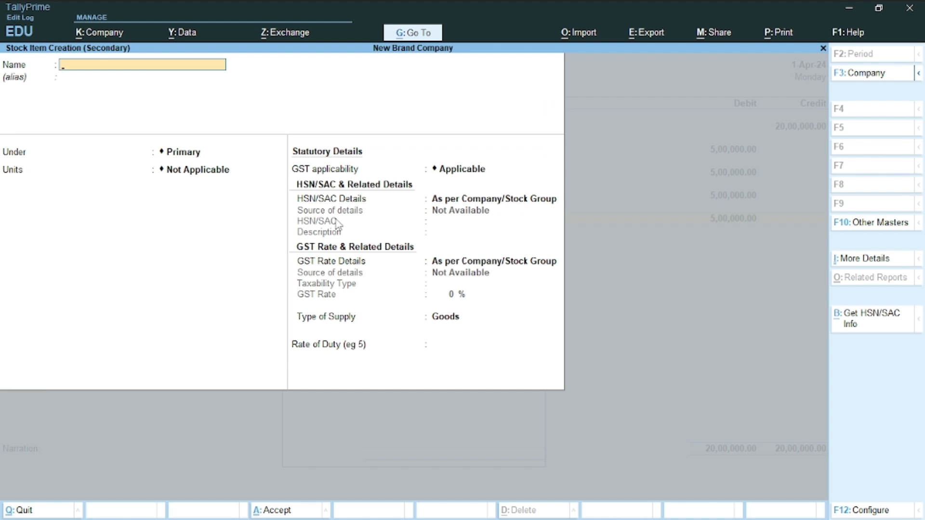
pyautogui.press('Escape')
pyautogui.press('y')
# Leave the inventory allocations empty and set the Purchase debit amount to 300000
pyautogui.press('Escape')
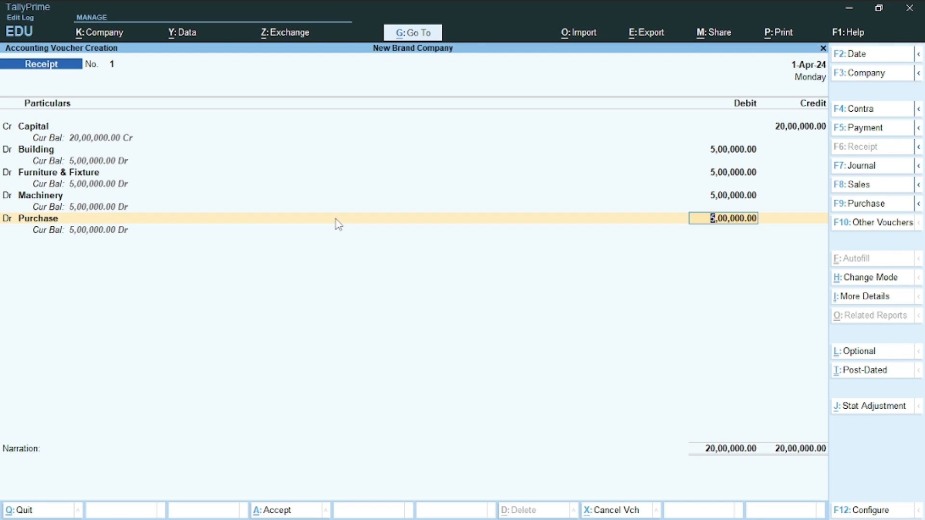
pyautogui.write('300000')
pyautogui.press('Return')
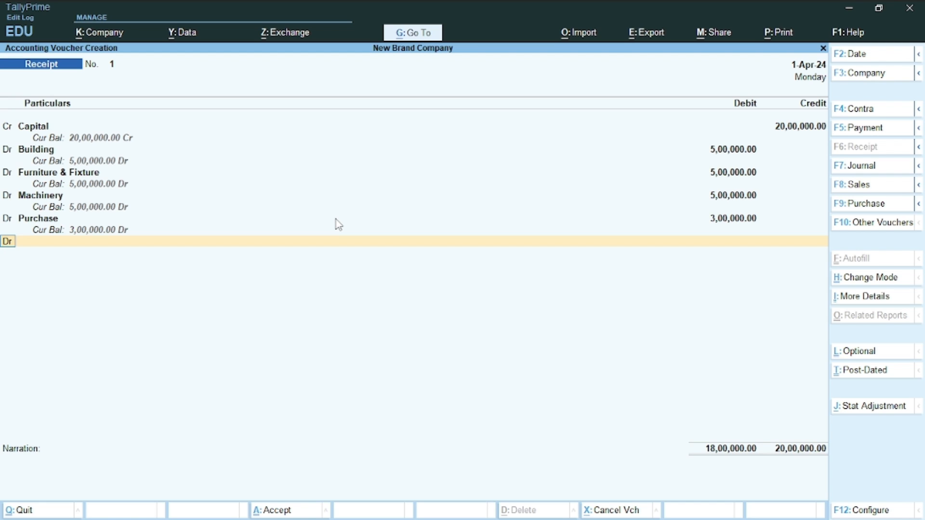
# Debit the remaining 2,00,000 to the Cash ledger and save the receipt voucher without a narration
pyautogui.press('Return')
pyautogui.write('Cash')
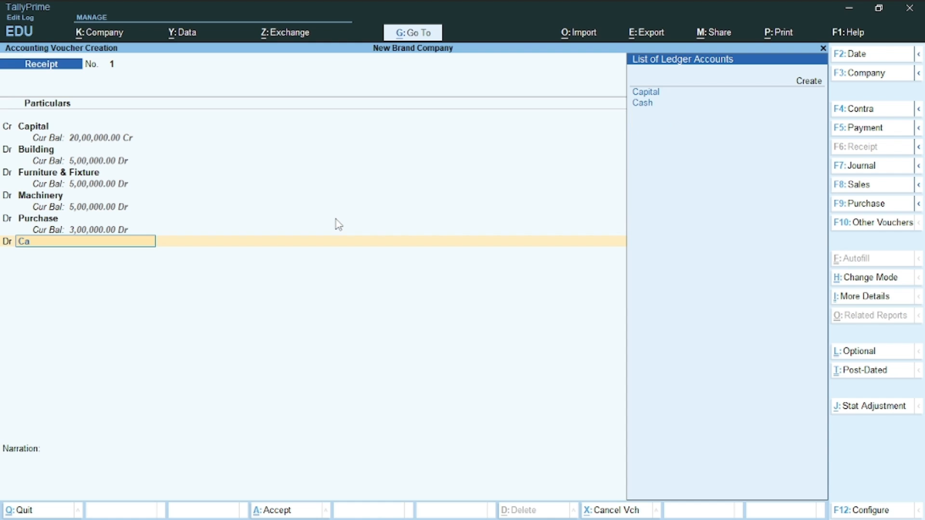
pyautogui.press('Return')
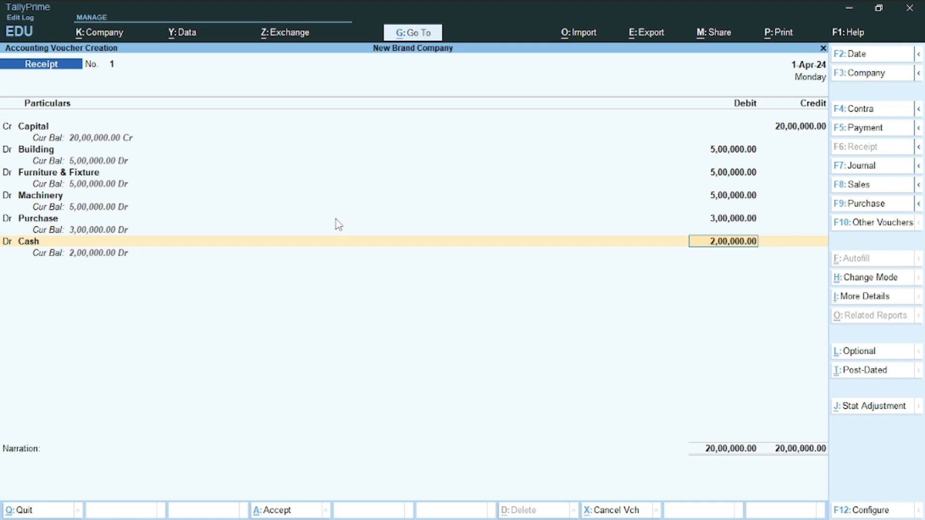
pyautogui.press('Return')
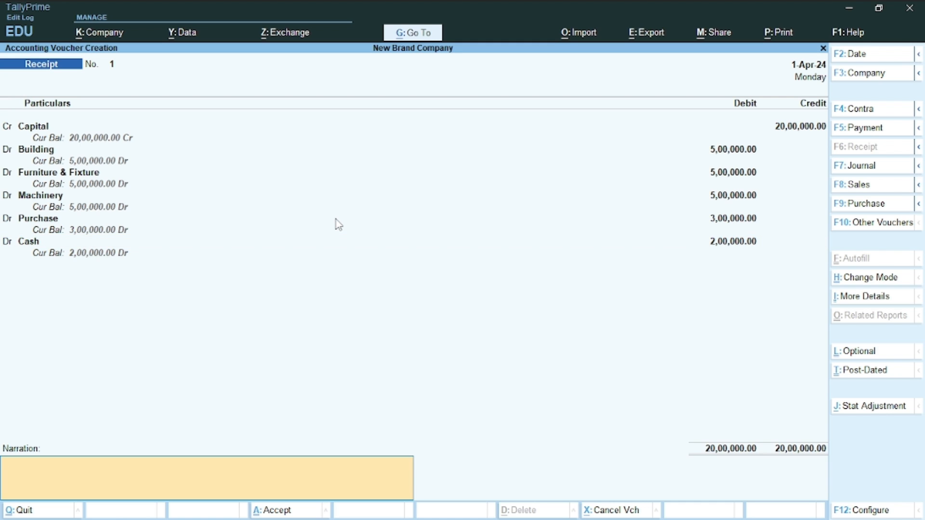
pyautogui.press('ctrl')
pyautogui.hotkey('ctrl', 'a')
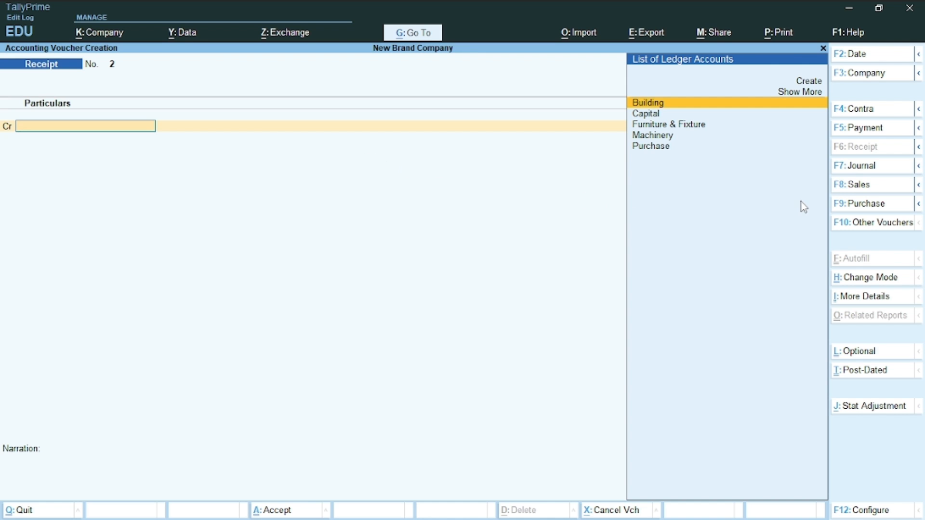
# Start a payment voucher and debit the Capital ledger with an amount of 100000
pyautogui.click(853, 226)
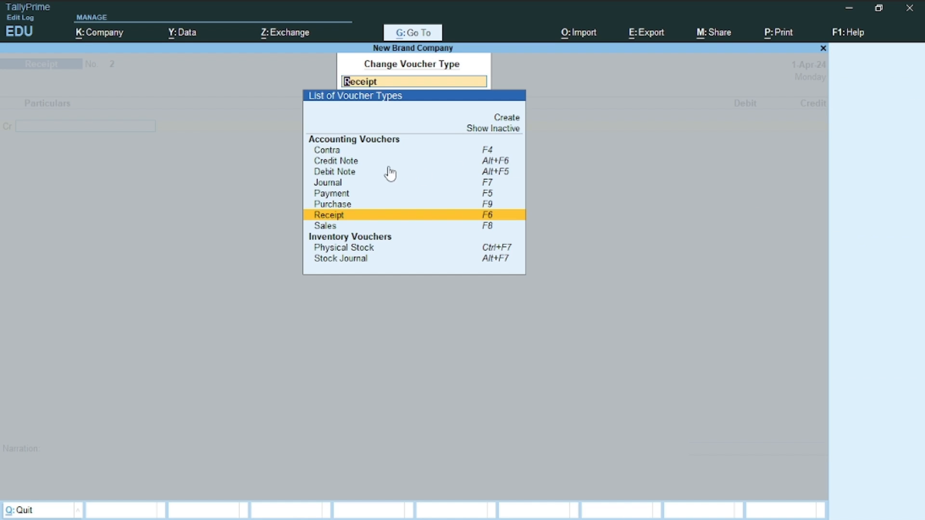
pyautogui.click(357, 196)
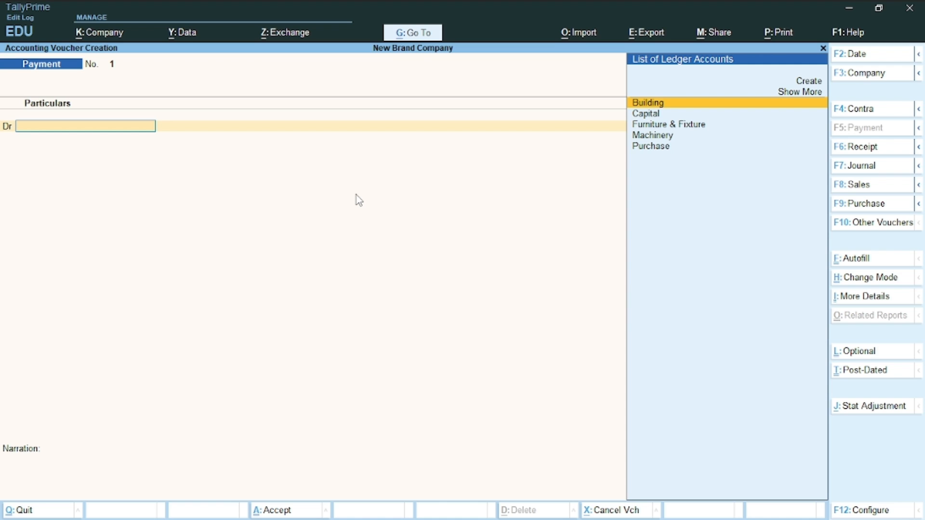
pyautogui.write('Cap')
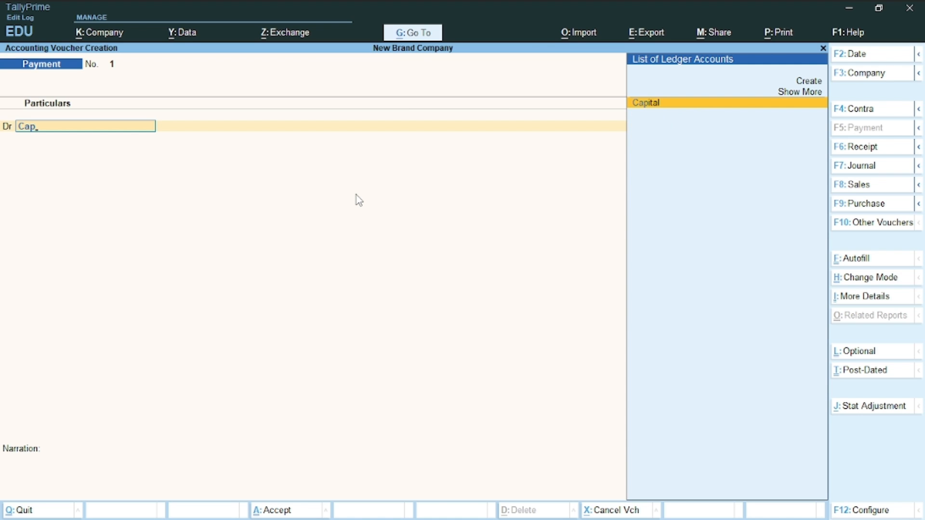
pyautogui.press('Return')
pyautogui.write('100000')
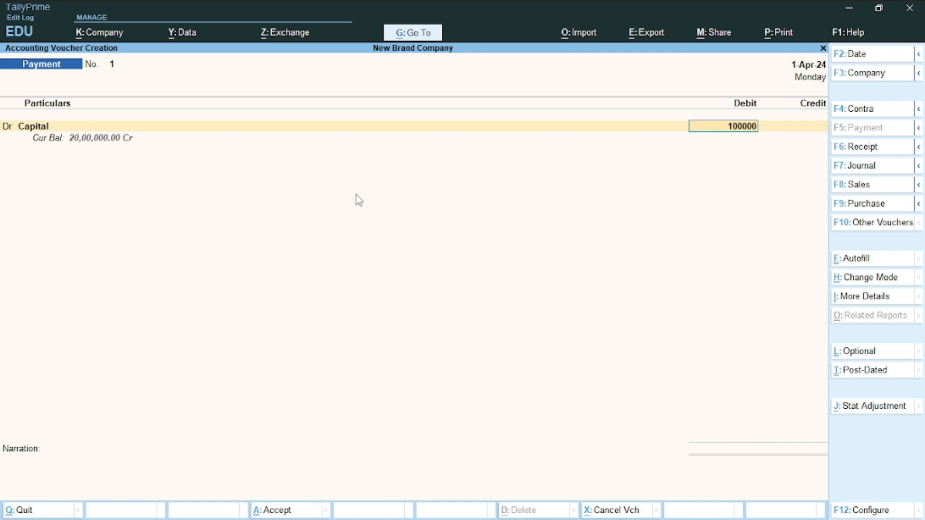
pyautogui.press('Return')
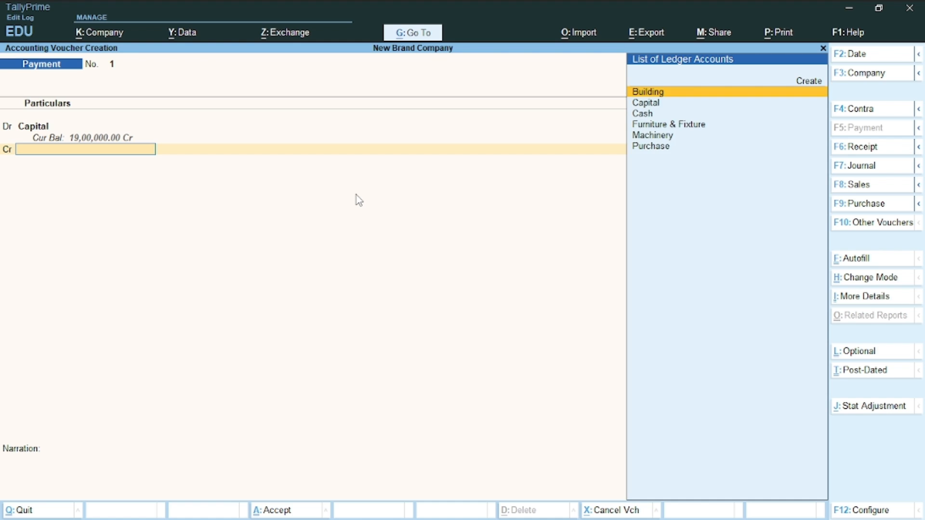
# Credit the Cash ledger with 1,00,000 and save the payment voucher without a narration
pyautogui.write('Cas')
pyautogui.press('Return')
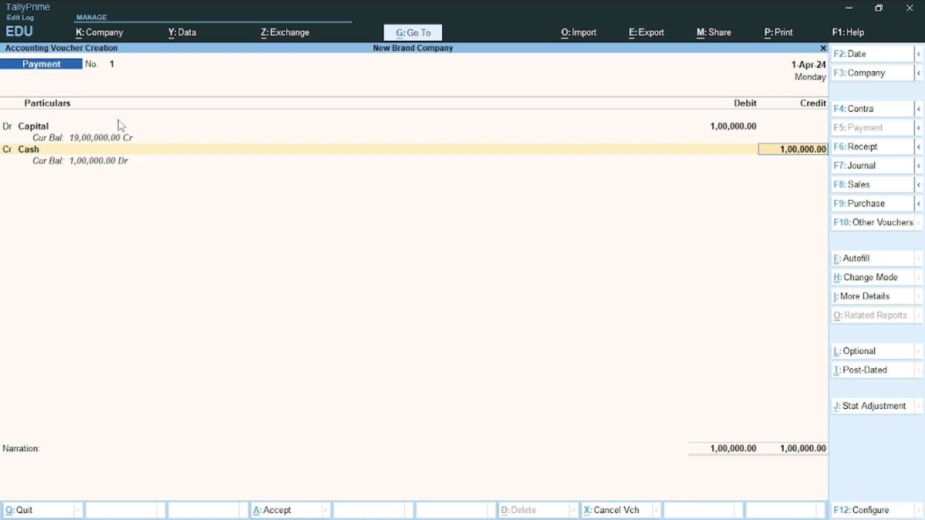
pyautogui.press('ctrl')
pyautogui.hotkey('ctrl', 'a')
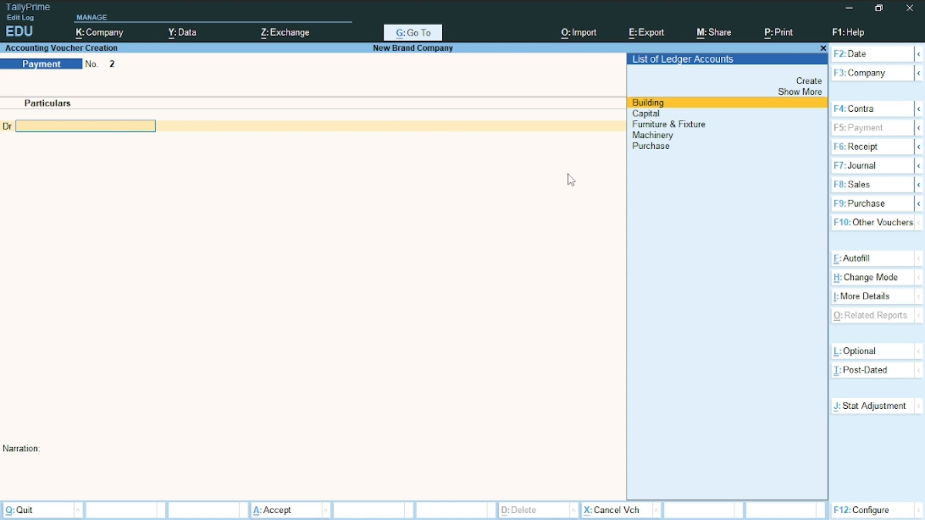
# Change the voucher type from Payment to Journal
pyautogui.click(862, 223)
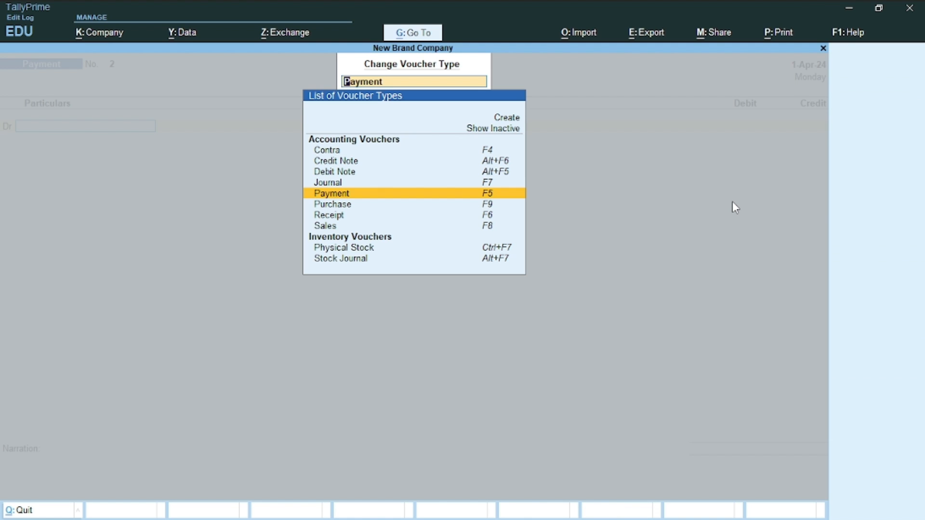
pyautogui.press('Down')
pyautogui.press('Up')
pyautogui.press('Up')
pyautogui.press('Return')
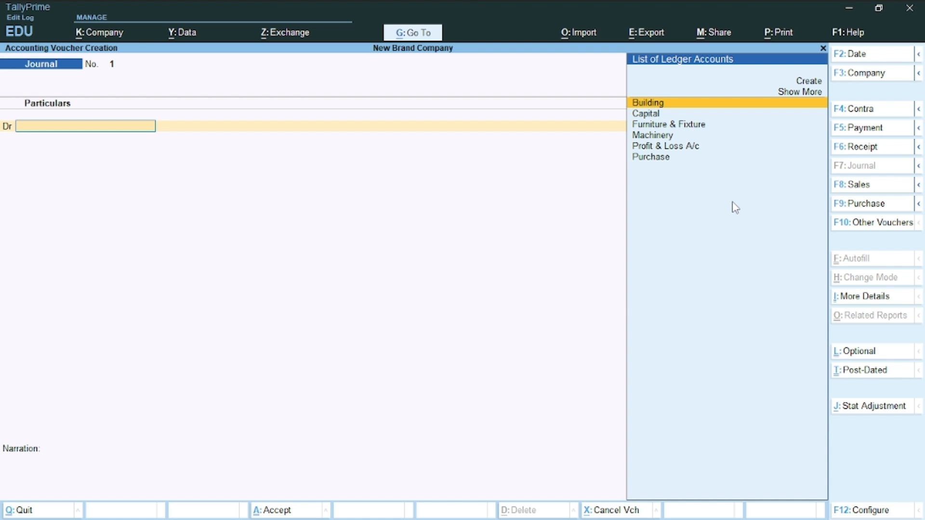
# Create a ledger named Drawings under the Capital Account group for the journal's debit line
pyautogui.hotkey('alt', 'c')
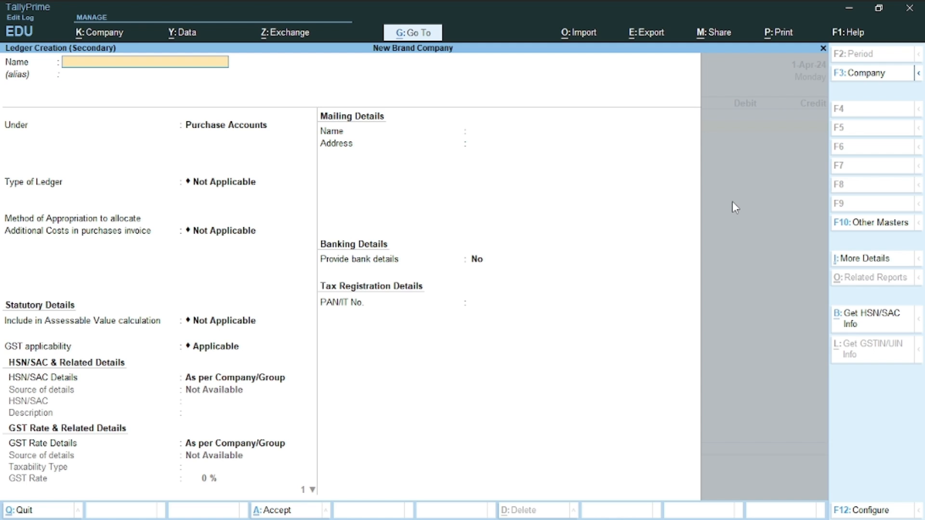
pyautogui.write('Drawings')
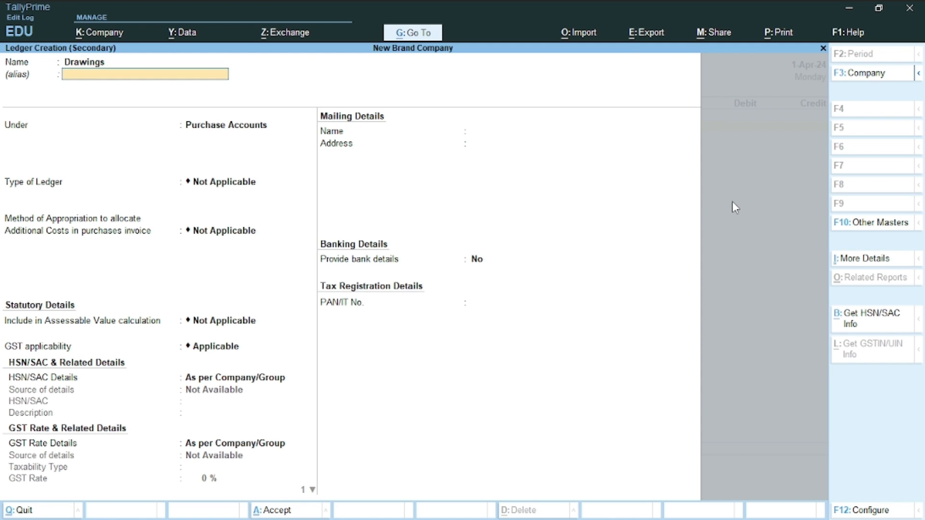
pyautogui.press('Return')
pyautogui.write('Ca')
pyautogui.press('Down')
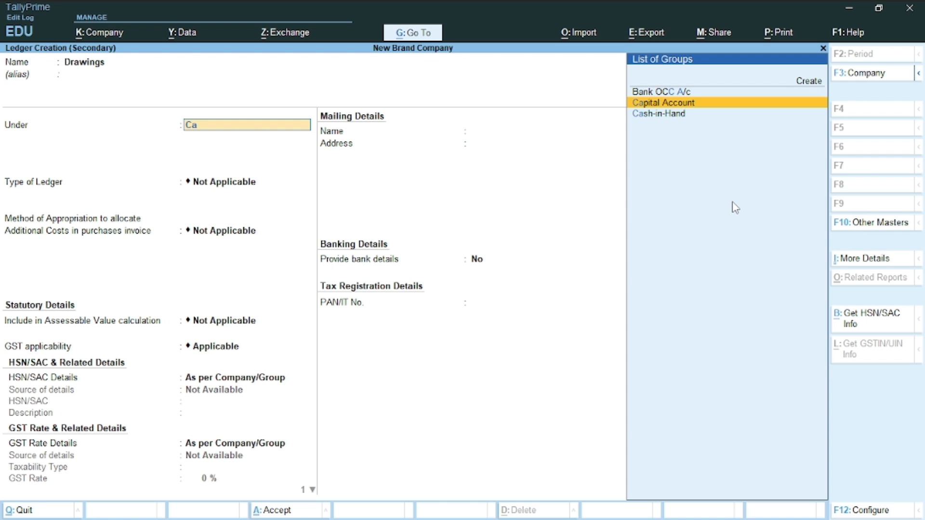
pyautogui.press('Return')
pyautogui.hotkey('ctrl', 'a')
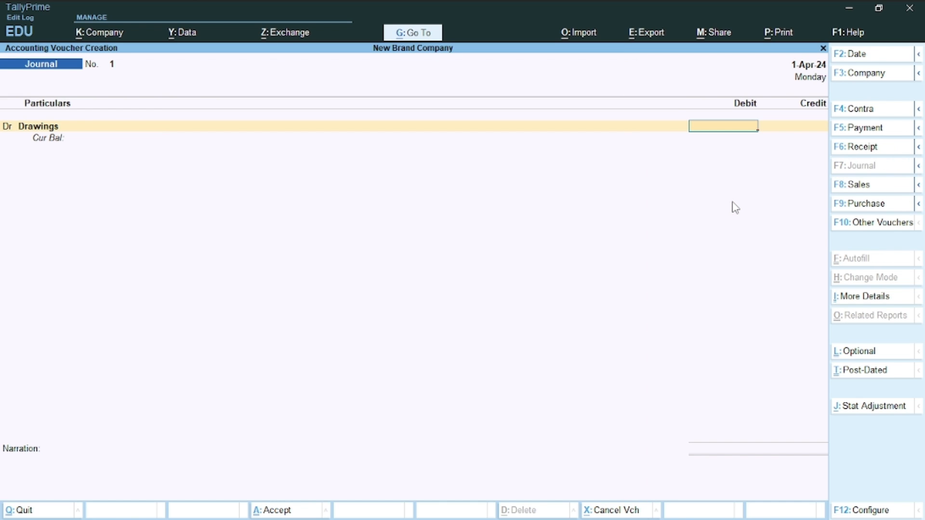
# Set the Drawings debit amount to 5000 and begin a credit line
pyautogui.write('5000')
pyautogui.press('Return')
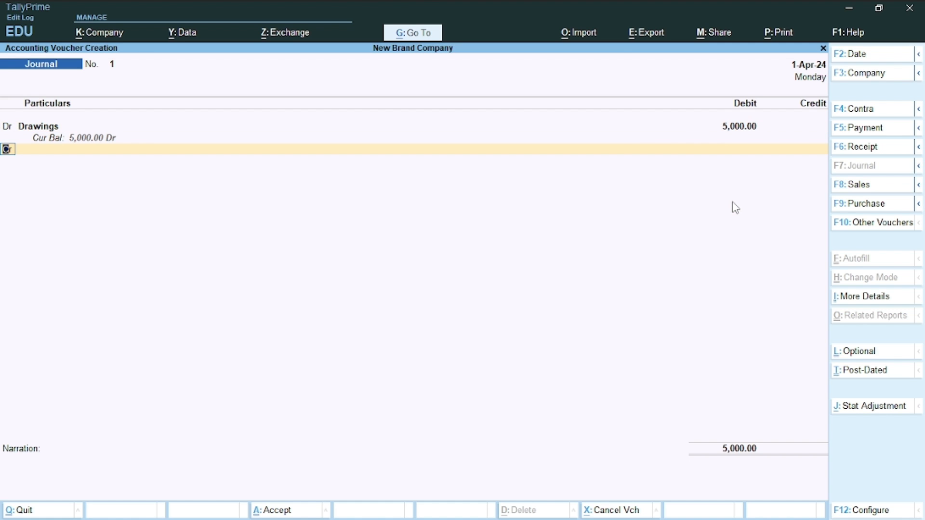
pyautogui.press('Return')
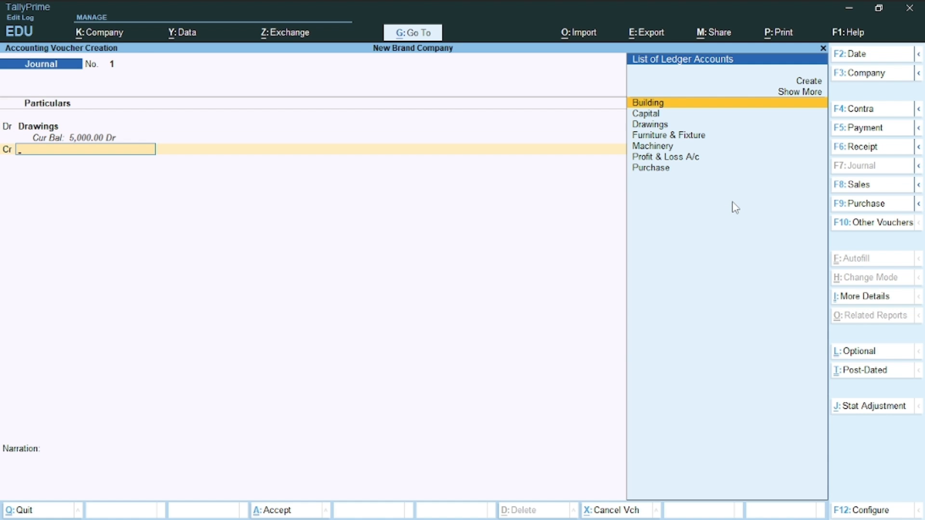
# Credit the Purchase ledger with 5,000, leaving its inventory allocations empty, and save the journal voucher
pyautogui.write('Pu')
pyautogui.press('Return')
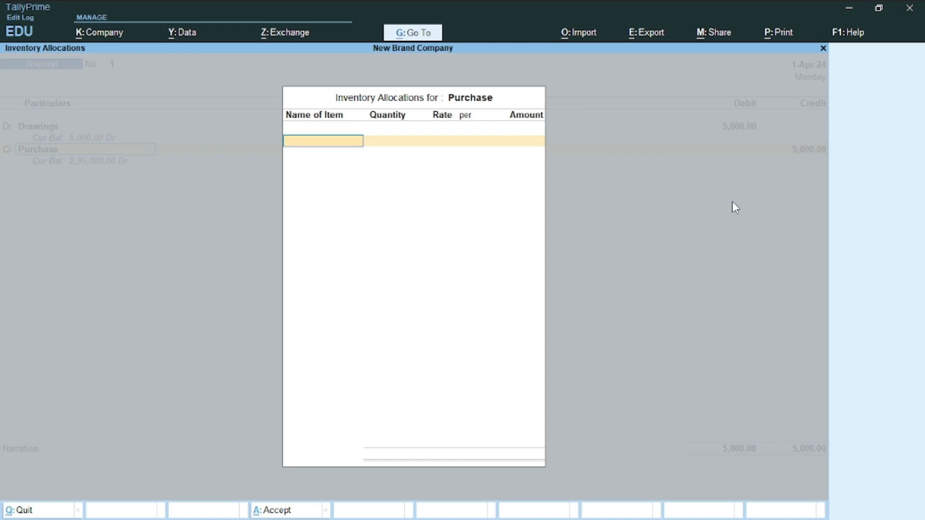
pyautogui.press('Return')
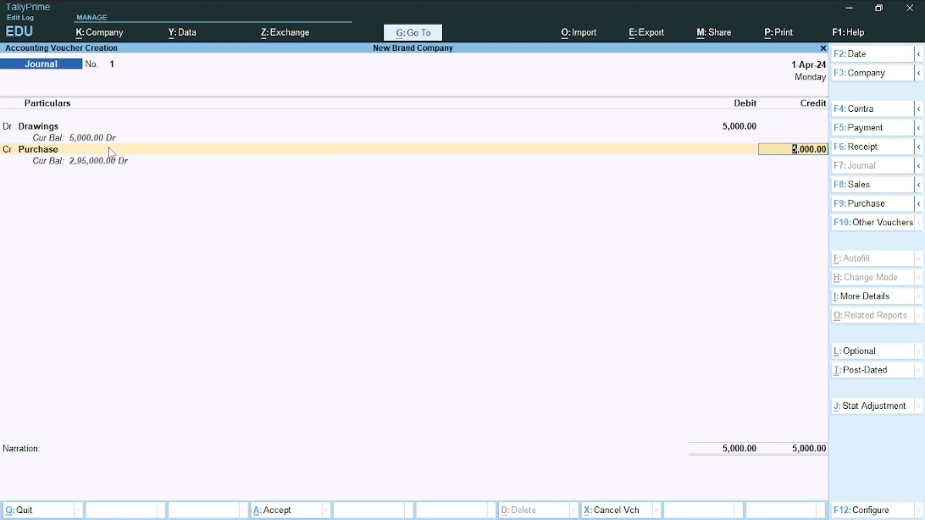
pyautogui.press('Return')
pyautogui.press('Return')
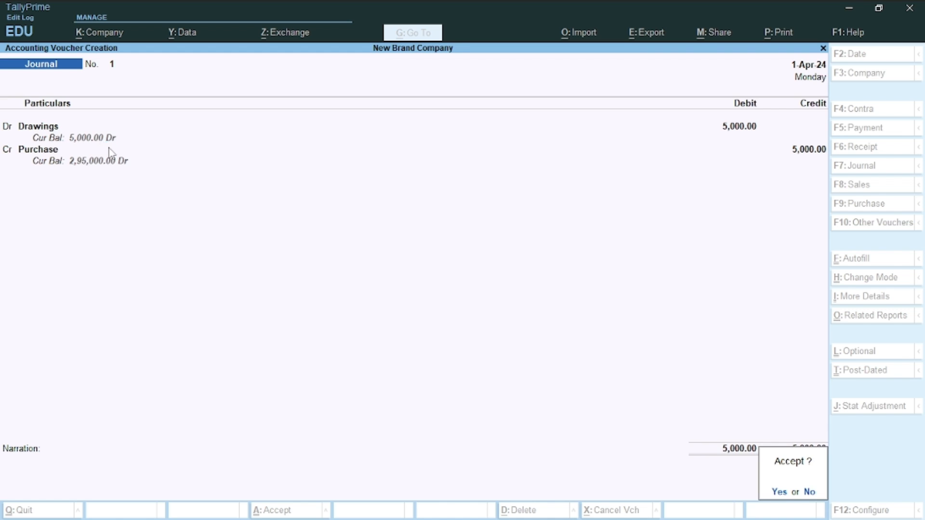
pyautogui.press('Return')
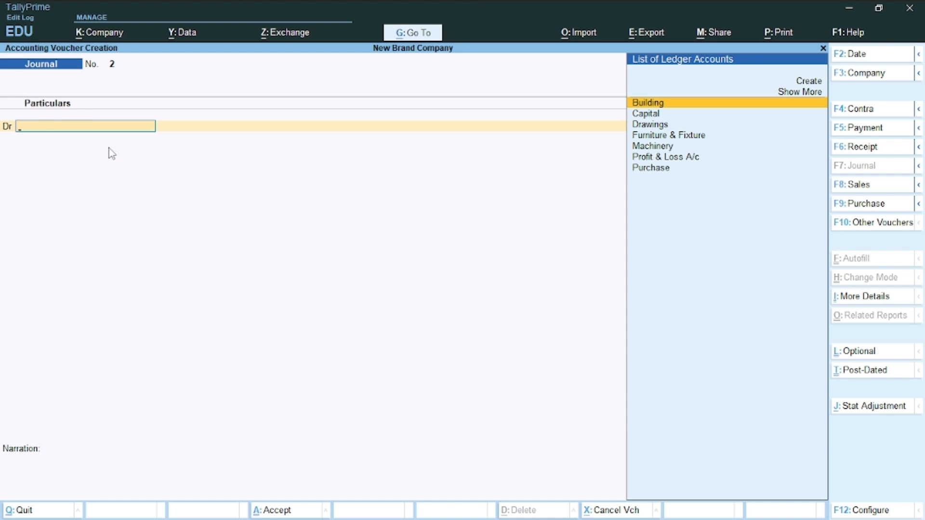
# Leave voucher entry and open the Trial Balance in its detailed view
pyautogui.press('Escape')
pyautogui.press('Down')
pyautogui.press('Down')
pyautogui.press('Down')
pyautogui.press('Down')
pyautogui.press('Down')
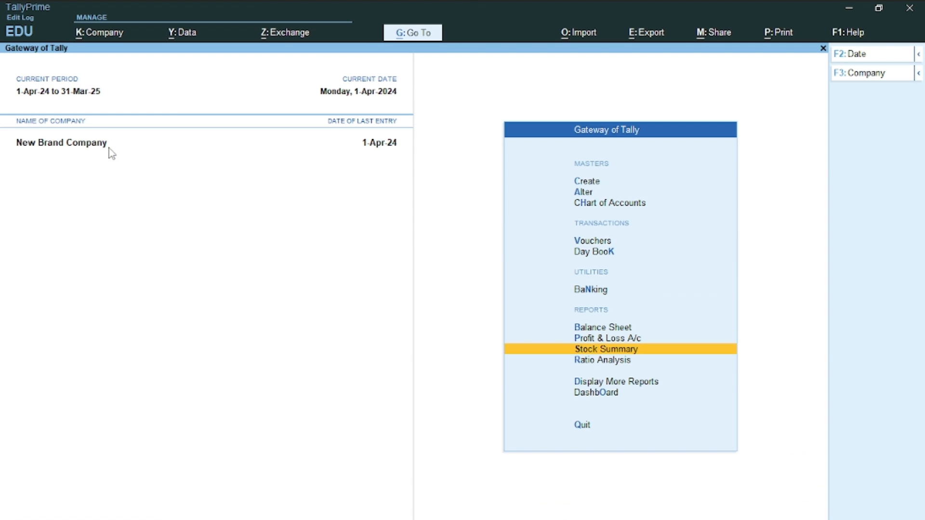
pyautogui.press('Down')
pyautogui.press('Down')
pyautogui.press('Up')
pyautogui.press('Up')
pyautogui.press('Up')
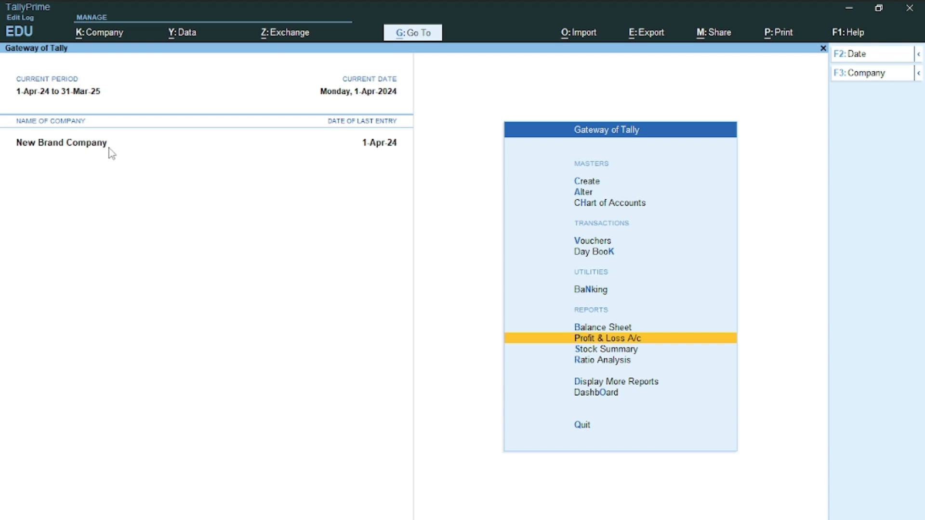
pyautogui.press('Down')
pyautogui.press('Down')
pyautogui.press('Down')
pyautogui.press('Down')
pyautogui.press('Down')
pyautogui.press('Down')
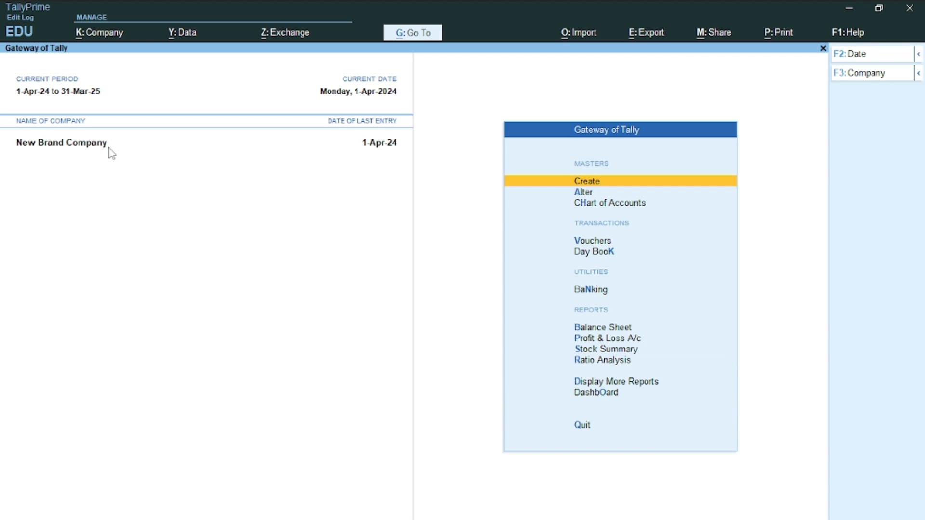
pyautogui.press('Up')
pyautogui.press('Up')
pyautogui.press('Up')
pyautogui.press('Return')
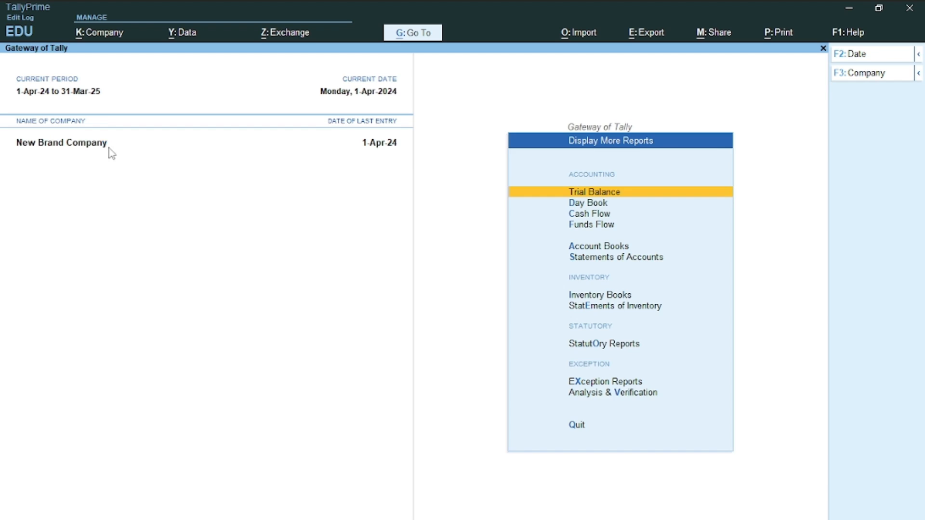
pyautogui.press('Return')
pyautogui.hotkey('alt', 'F5')
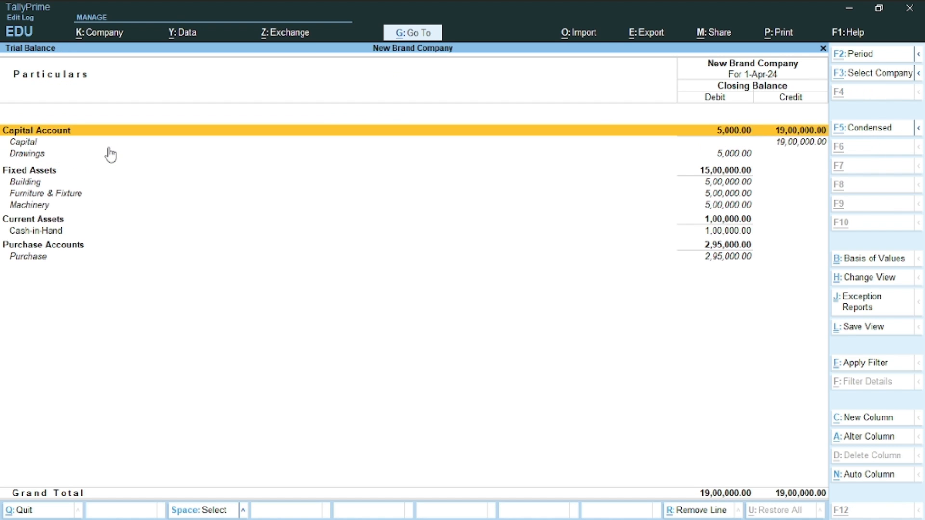
# Examine the Capital and Drawings balances under Capital Account in the Trial Balance
pyautogui.press('Down')
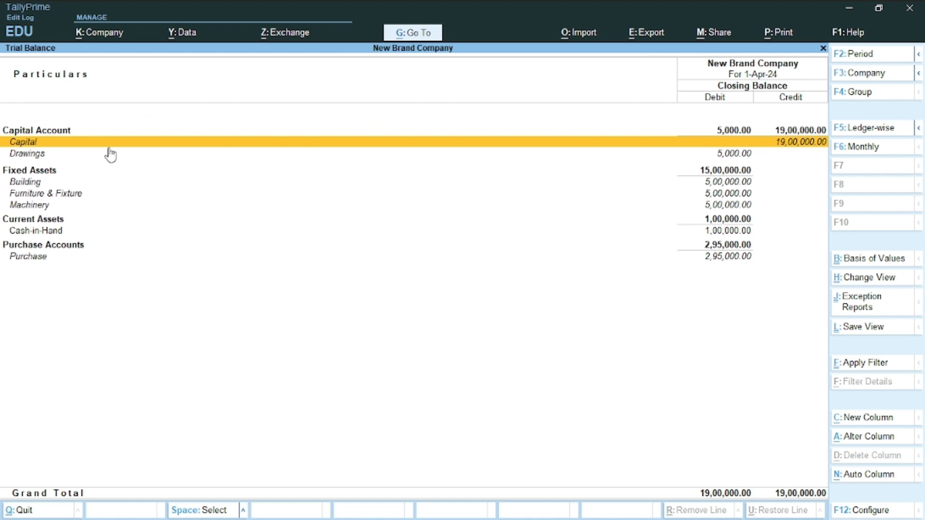
pyautogui.press('Up')
pyautogui.press('Down')
pyautogui.press('Up')
pyautogui.press('Down')
pyautogui.press('Down')
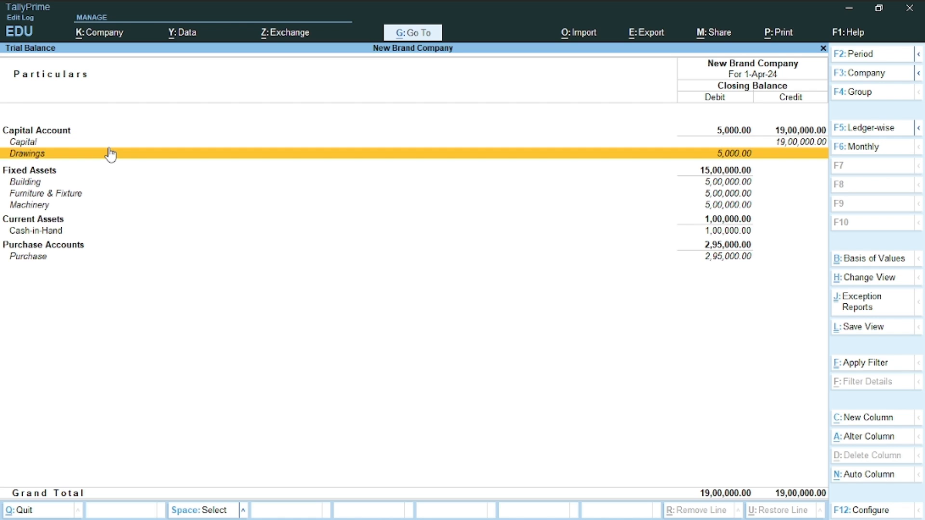
pyautogui.press('Up')
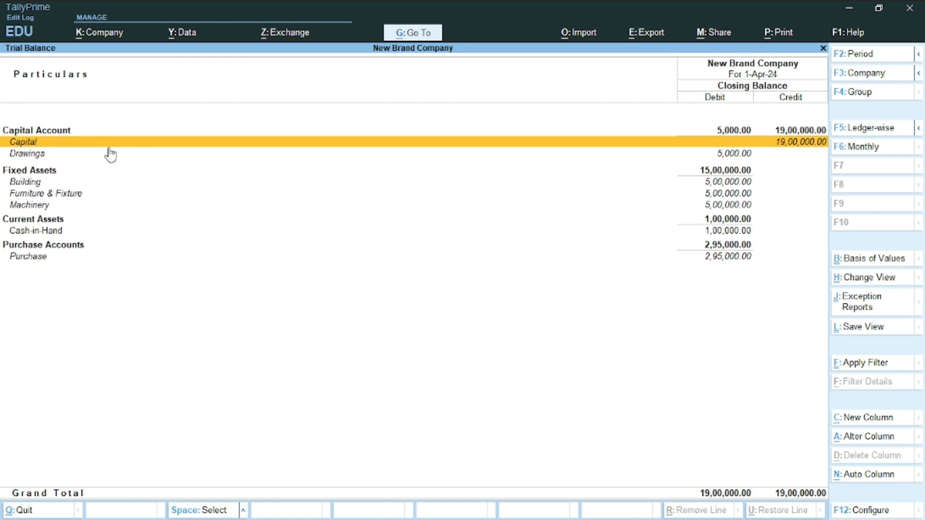
pyautogui.press('Down')
pyautogui.press('Up')
pyautogui.press('Down')
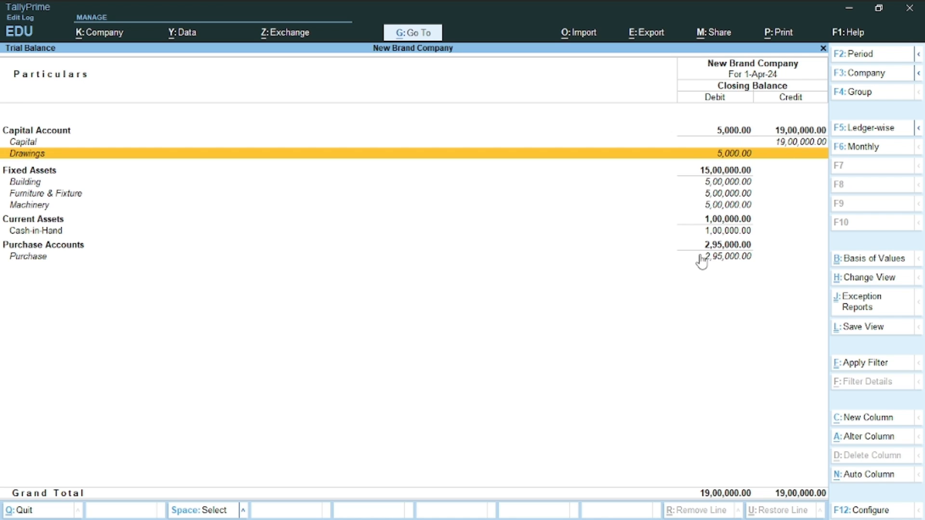
# Close the Trial Balance, return to voucher entry and start a new payment voucher
pyautogui.press('Escape')
pyautogui.press('Escape')
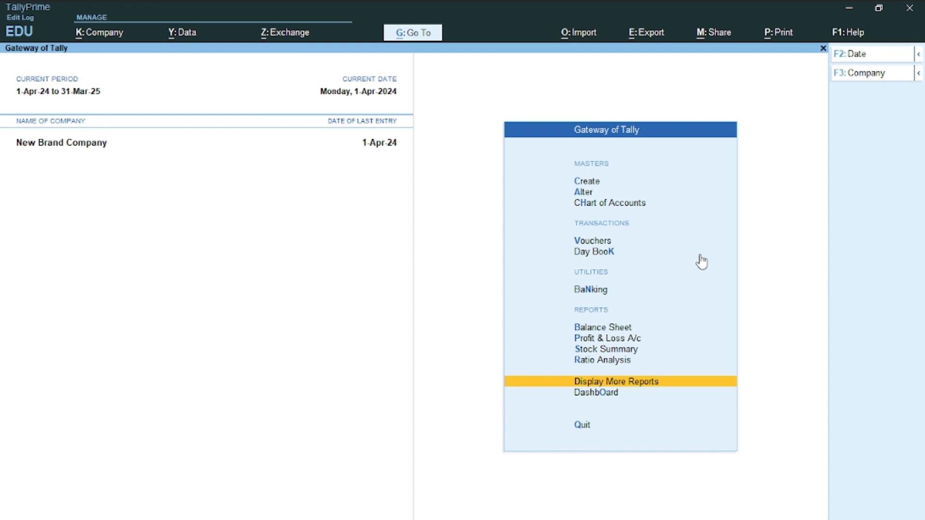
pyautogui.press('Up')
pyautogui.press('Up')
pyautogui.press('Up')
pyautogui.press('Up')
pyautogui.press('Up')
pyautogui.press('Up')
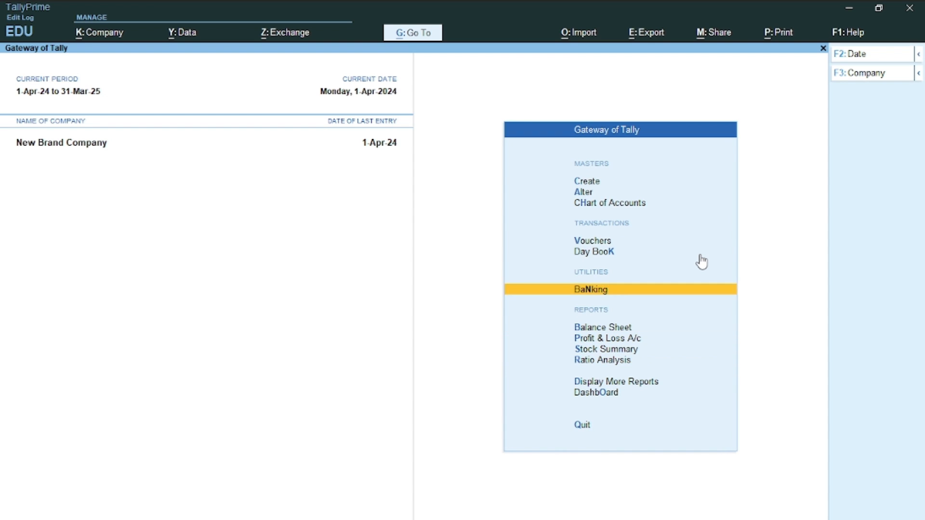
pyautogui.press('Up')
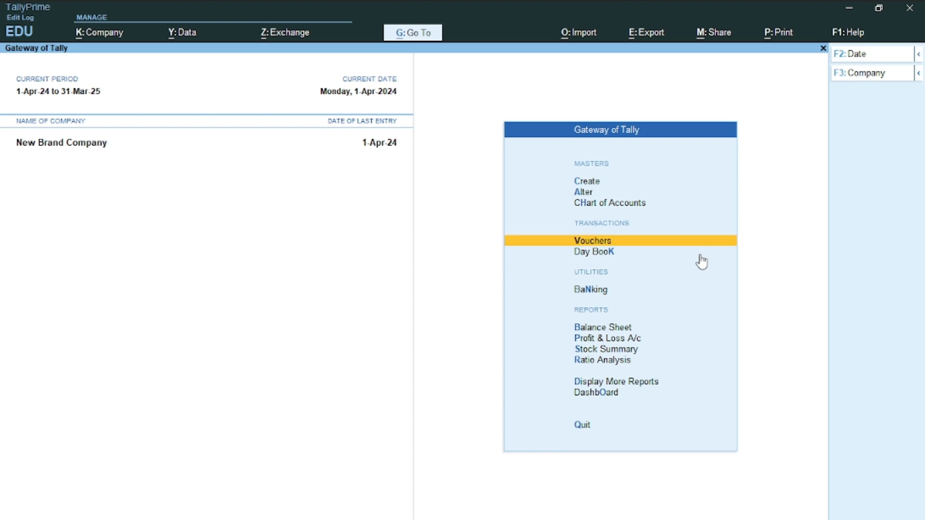
pyautogui.press('Return')
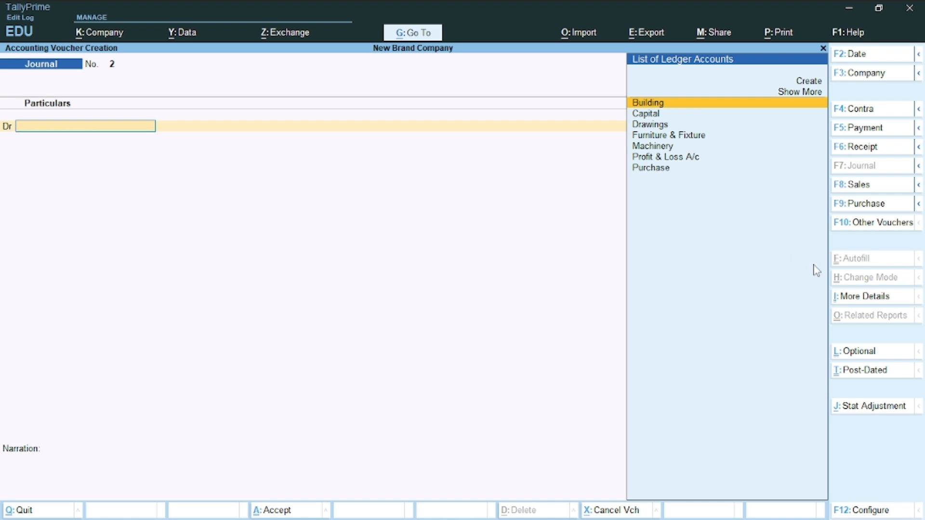
pyautogui.click(866, 226)
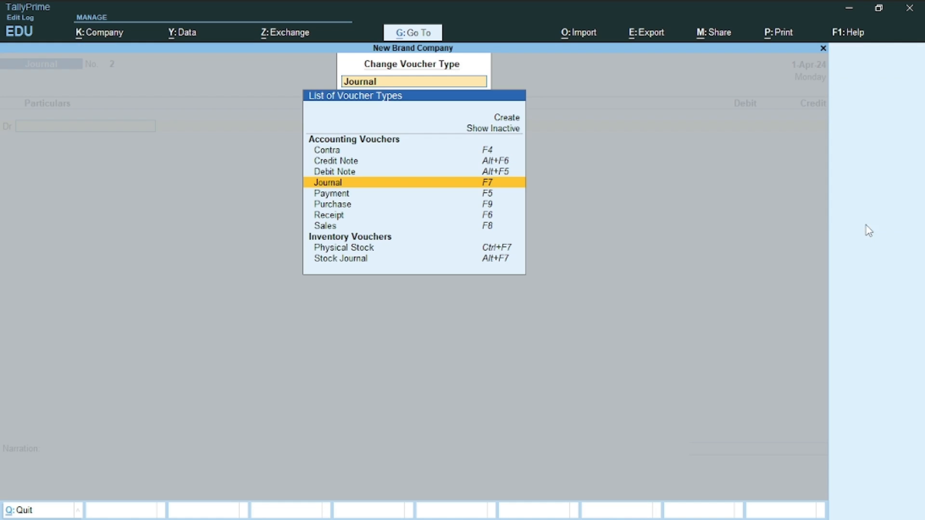
pyautogui.click(342, 193)
pyautogui.click(343, 194)
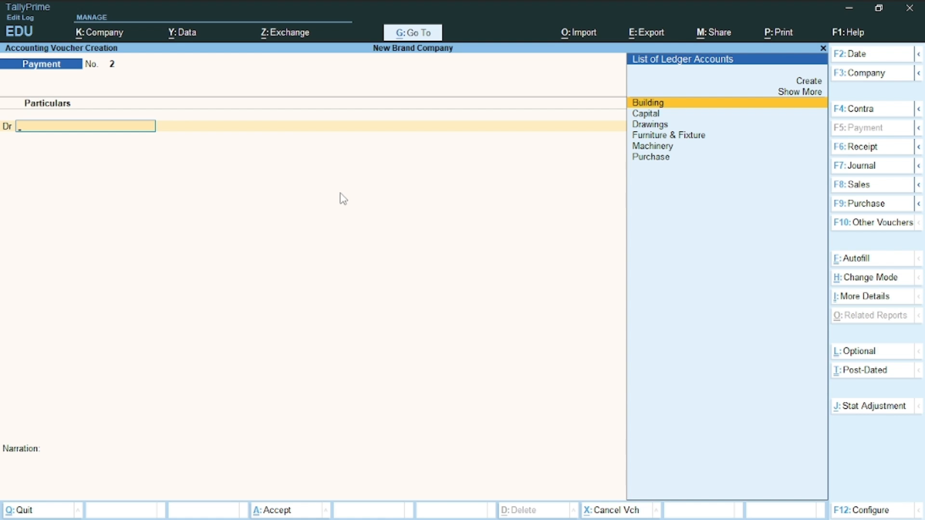
# Debit the Drawings ledger with 2,000 in the new payment voucher
pyautogui.press('Down')
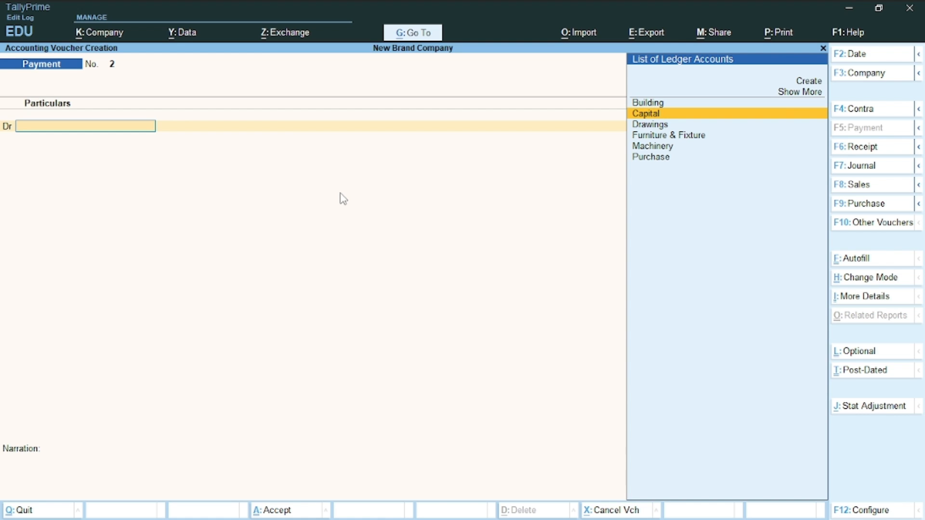
pyautogui.press('Down')
pyautogui.press('Down')
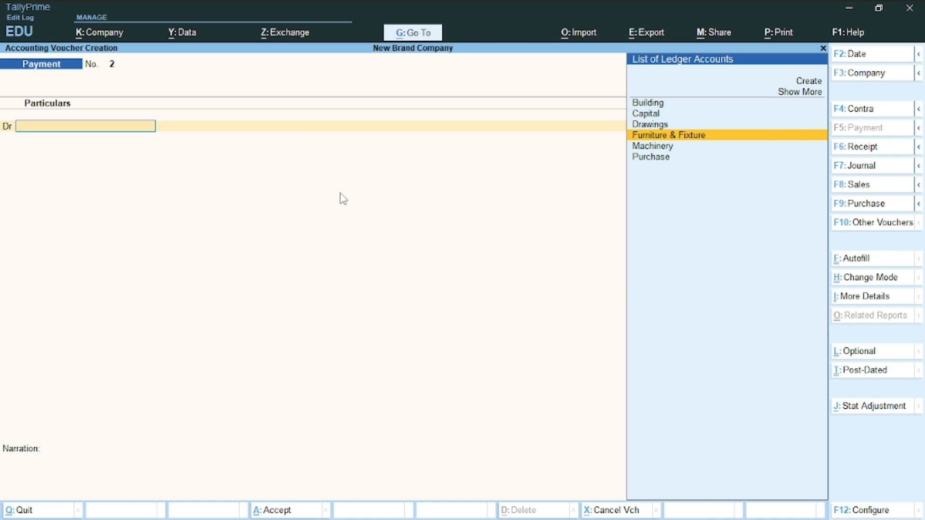
pyautogui.press('Up')
pyautogui.press('Up')
pyautogui.press('Down')
pyautogui.press('Down')
pyautogui.press('Down')
pyautogui.press('Down')
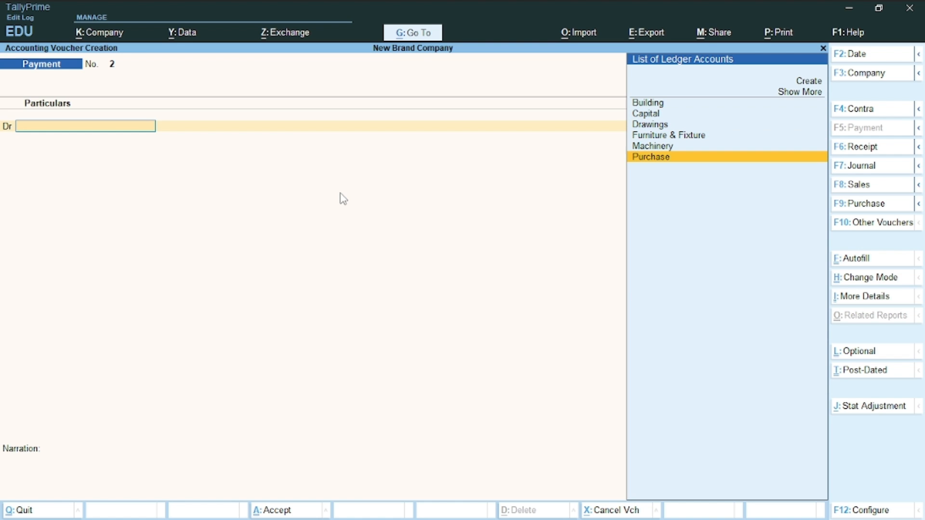
pyautogui.press('Up')
pyautogui.press('Return')
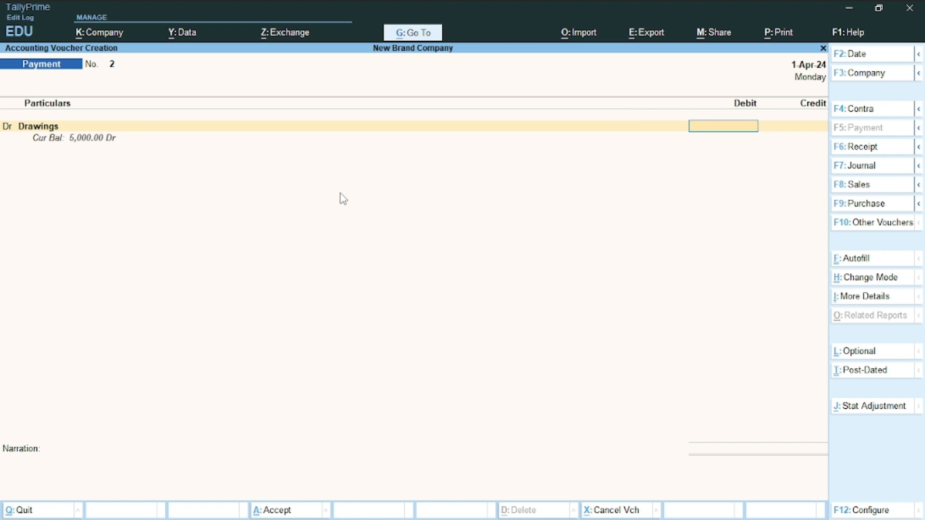
pyautogui.write('20000')
pyautogui.press('BackSpace')
pyautogui.press('Return')
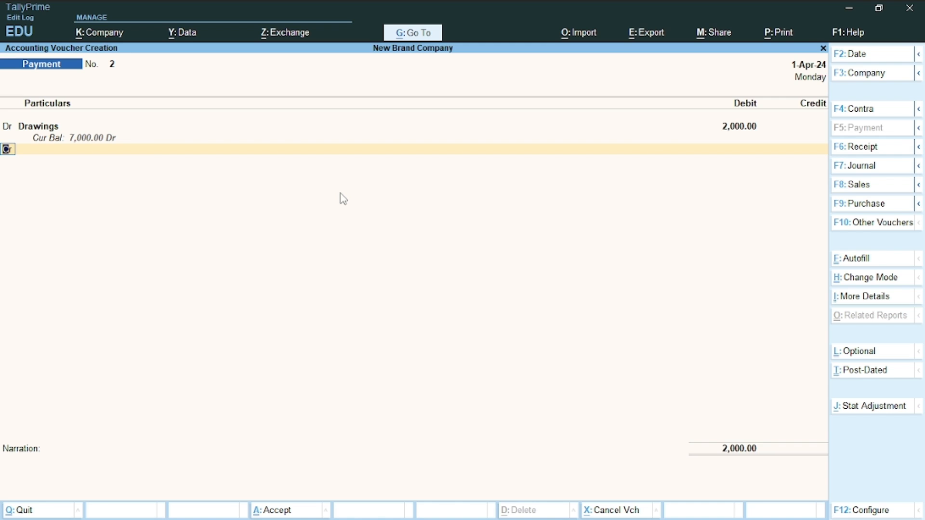
# Credit the Cash ledger with 2,000, leave the narration empty and save the payment voucher
pyautogui.press('Return')
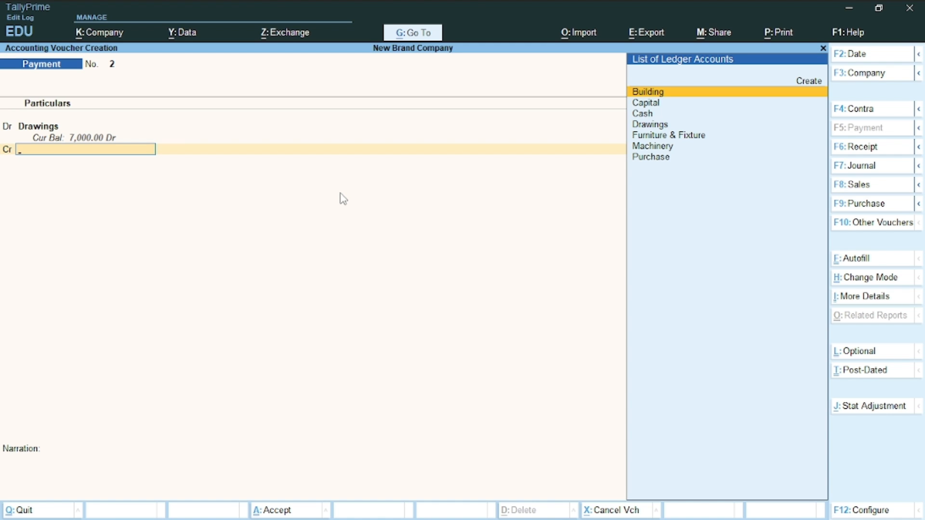
pyautogui.write('ca')
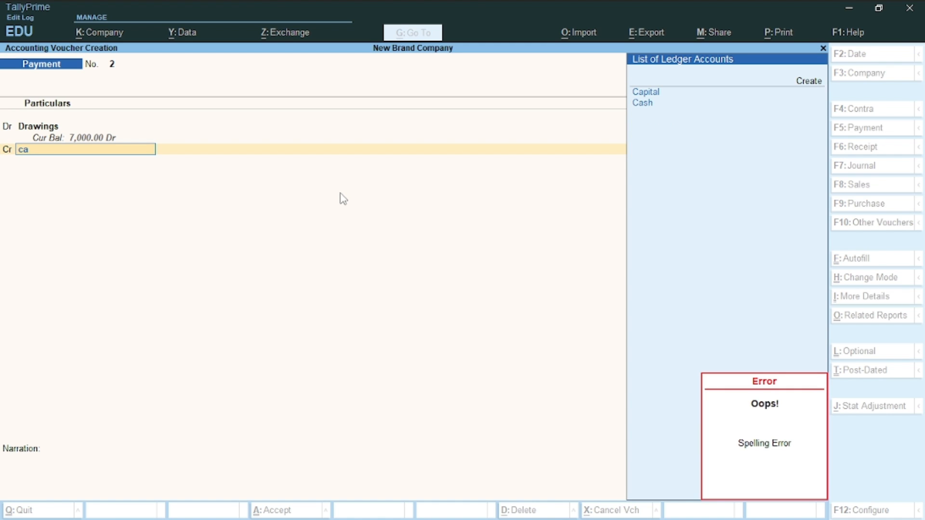
pyautogui.press('Down')
pyautogui.press('Return')
pyautogui.press('Return')
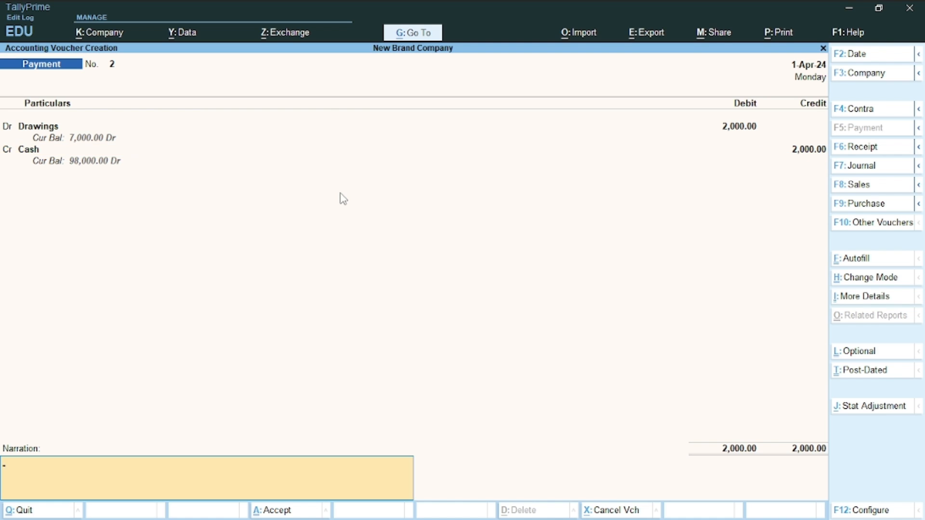
pyautogui.press('Return')
pyautogui.press('Return')
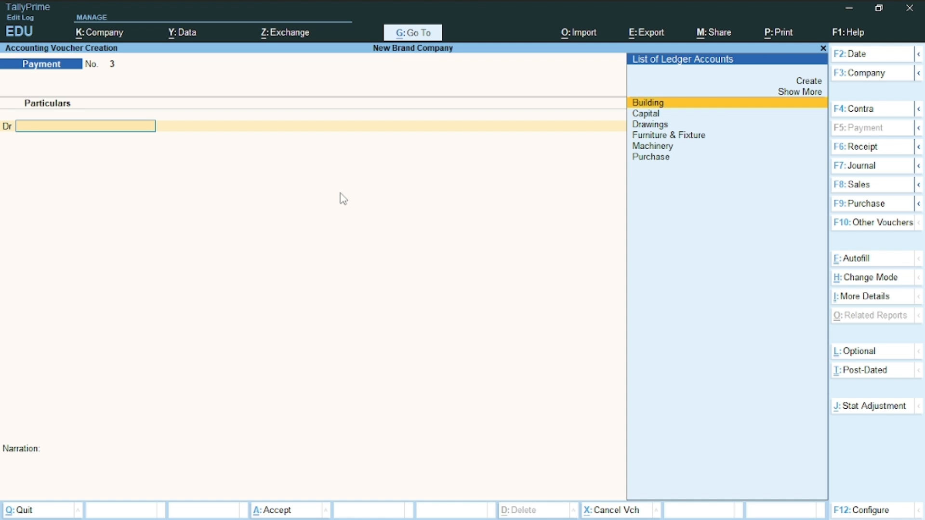
# Leave voucher entry and open the Trial Balance from the additional reports
pyautogui.press('Escape')
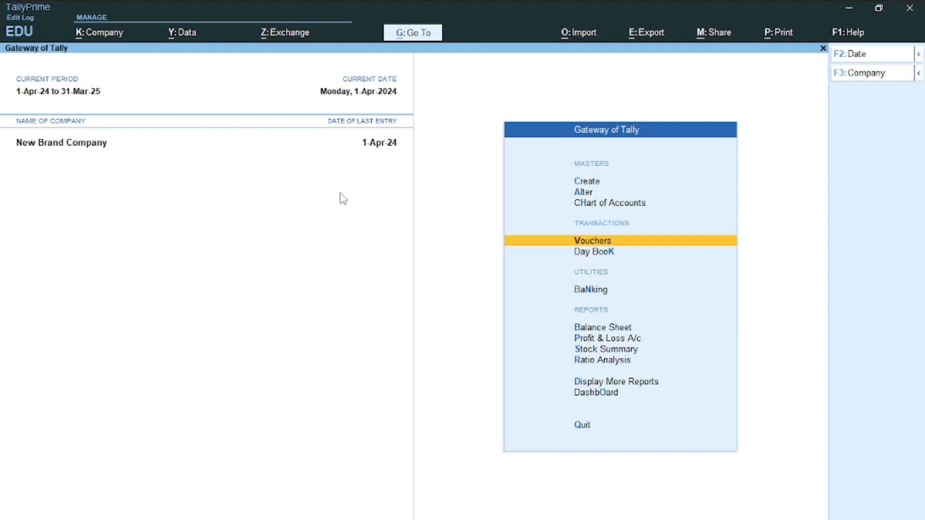
pyautogui.press('Down')
pyautogui.press('Down')
pyautogui.press('Down')
pyautogui.press('Down')
pyautogui.press('Down')
pyautogui.press('Down')
pyautogui.press('Down')
pyautogui.press('Down')
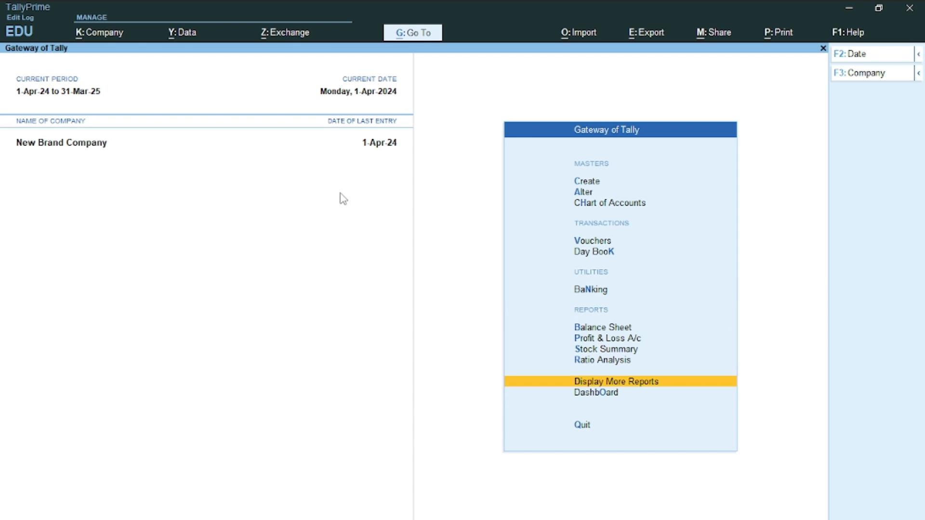
pyautogui.press('Up')
pyautogui.press('Up')
pyautogui.press('Up')
pyautogui.press('Up')
pyautogui.press('Up')
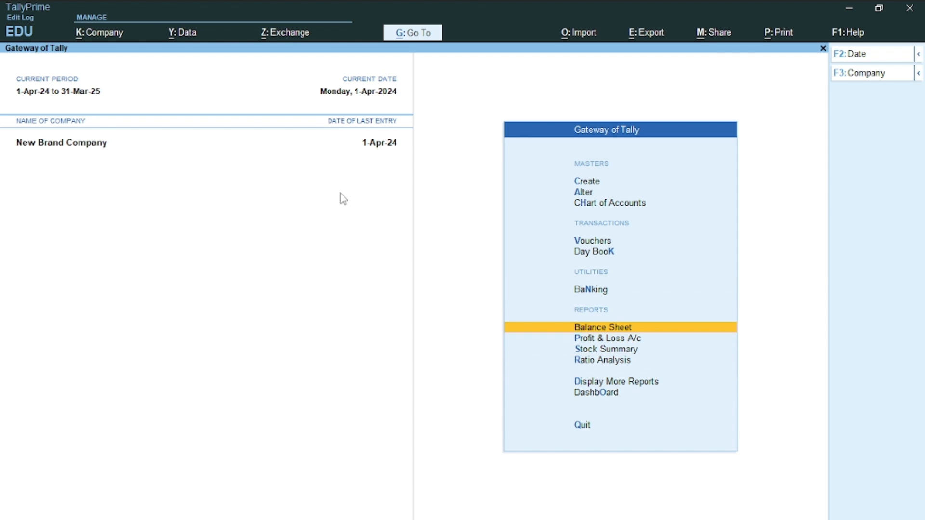
pyautogui.press('Down')
pyautogui.press('Down')
pyautogui.press('Down')
pyautogui.press('Down')
pyautogui.press('Down')
pyautogui.press('Down')
pyautogui.press('Up')
pyautogui.press('Up')
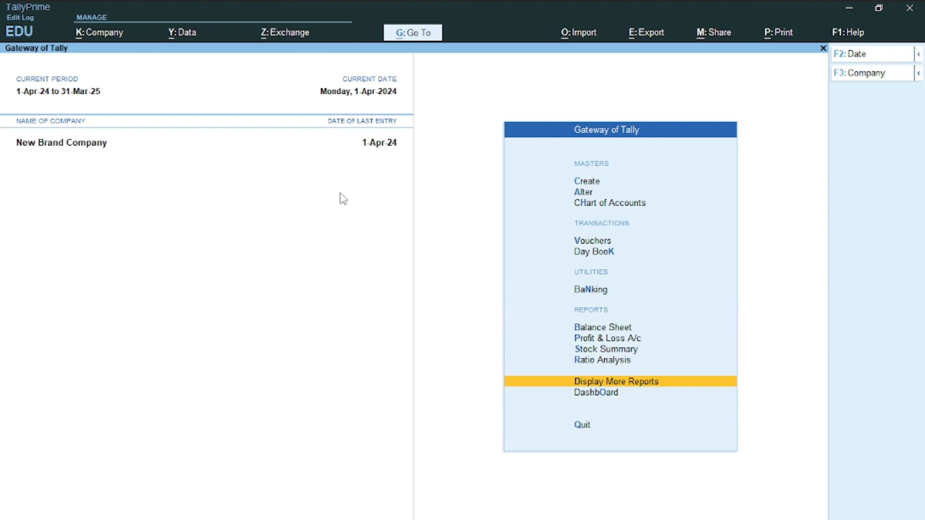
pyautogui.press('Return')
pyautogui.press('Return')
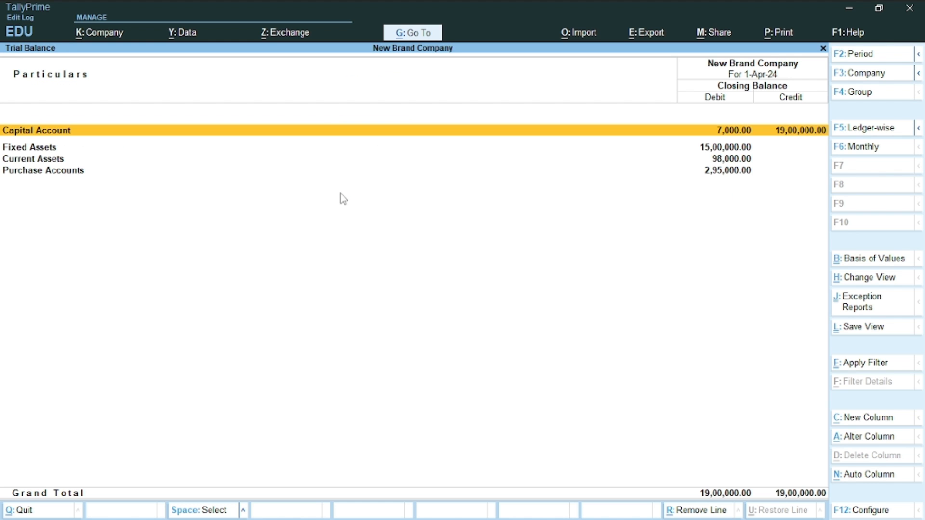
# Expand the Trial Balance to its detailed view and check the Drawings balance under Capital Account
pyautogui.hotkey('alt', 'F5')
pyautogui.press('Down')
pyautogui.press('Down')
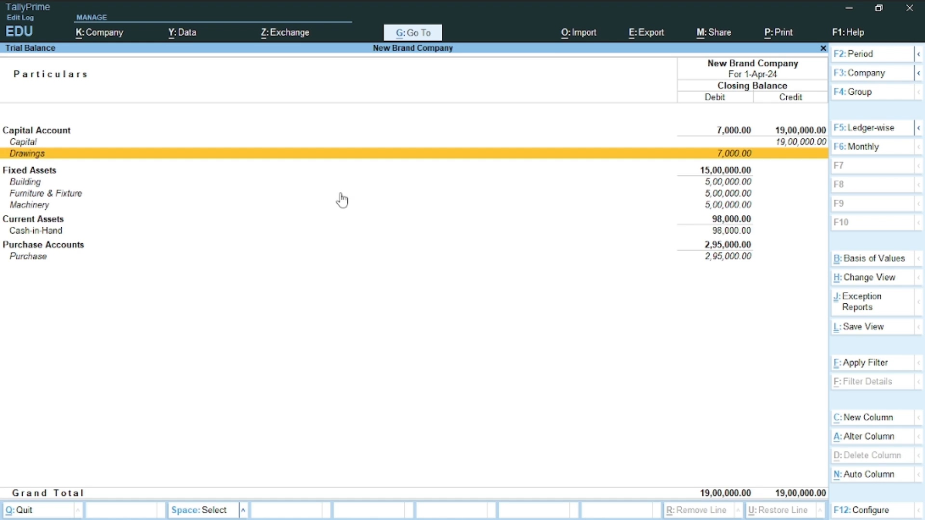
# Close the Trial Balance and return to voucher entry
pyautogui.press('Escape')
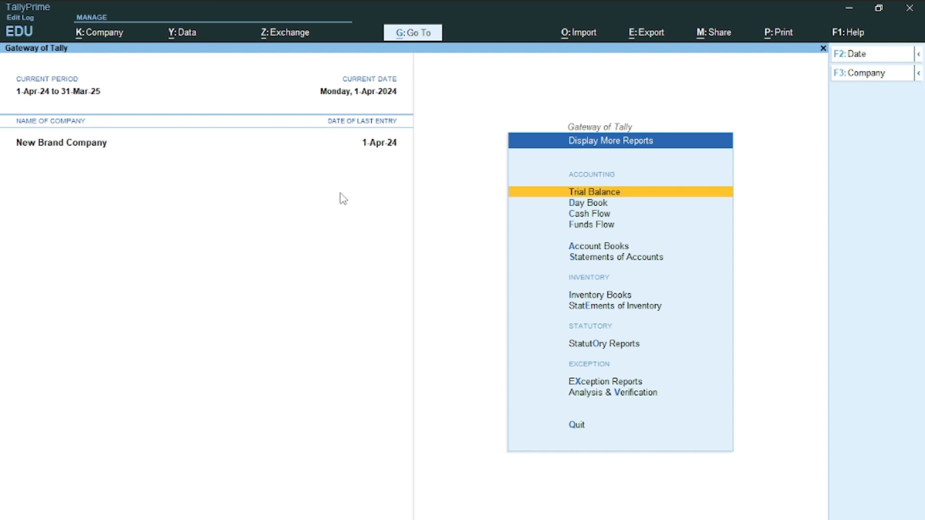
pyautogui.press('Escape')
pyautogui.press('Up')
pyautogui.press('Up')
pyautogui.press('Up')
pyautogui.press('Up')
pyautogui.press('Up')
pyautogui.press('Up')
pyautogui.press('Up')
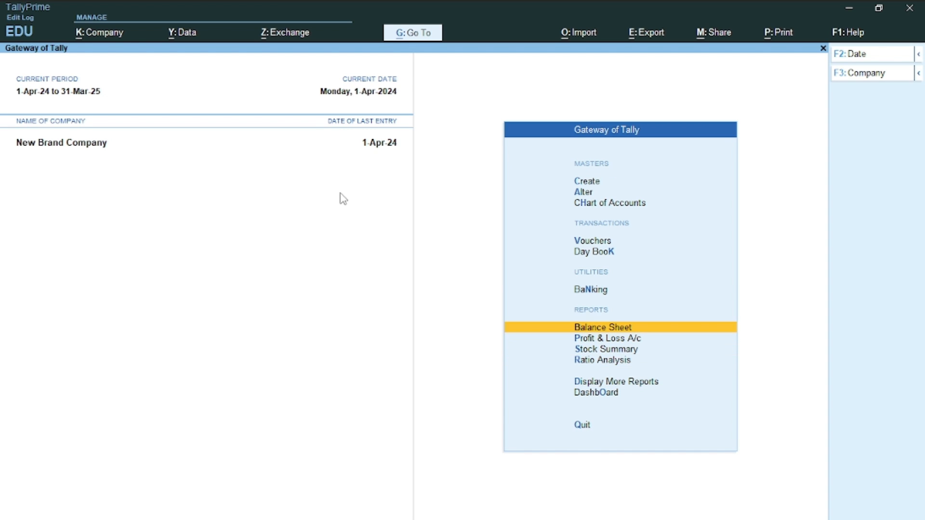
pyautogui.press('Return')
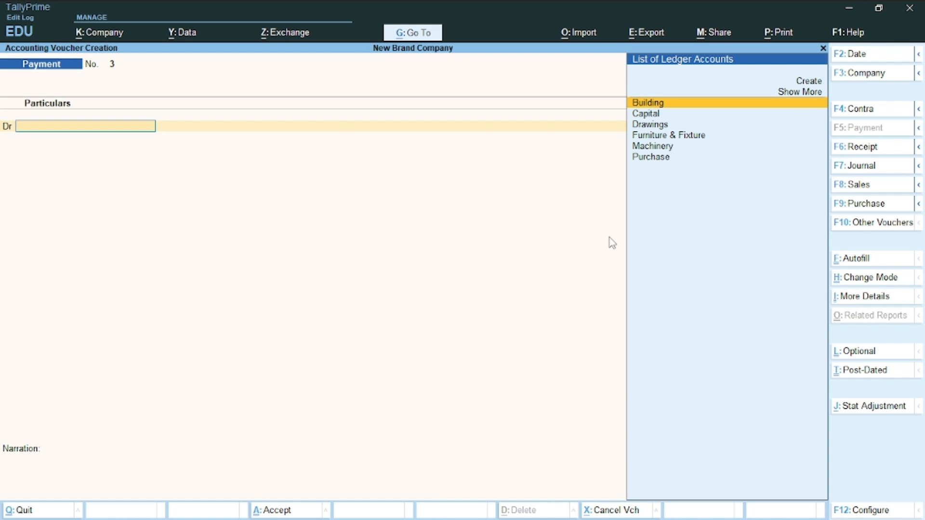
# Change the voucher type to Journal and debit the Capital ledger with 7,000
pyautogui.click(873, 226)
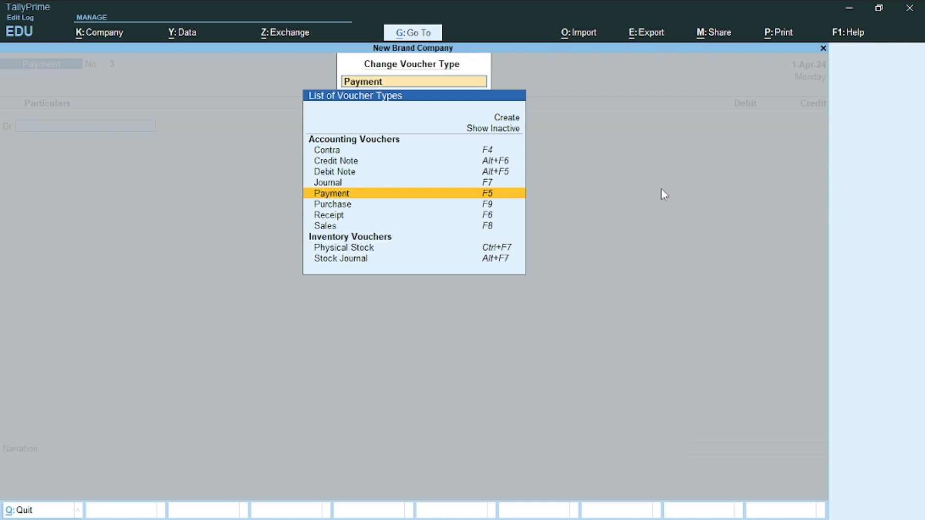
pyautogui.click(375, 185)
pyautogui.click(375, 189)
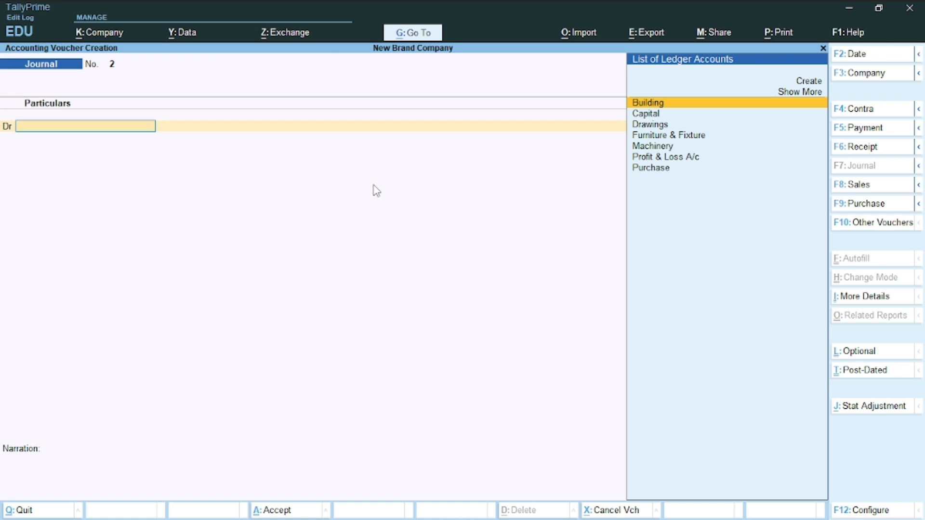
pyautogui.write('Cap')
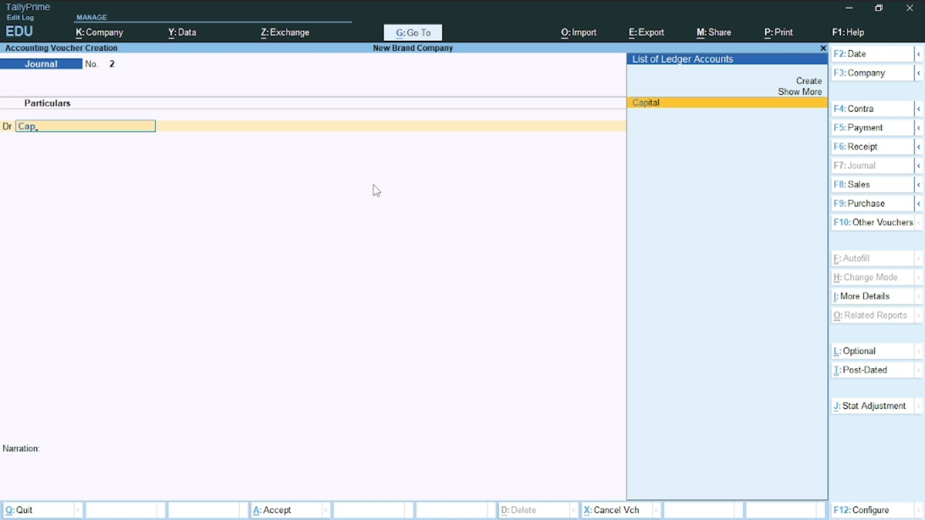
pyautogui.press('Return')
pyautogui.write('7000')
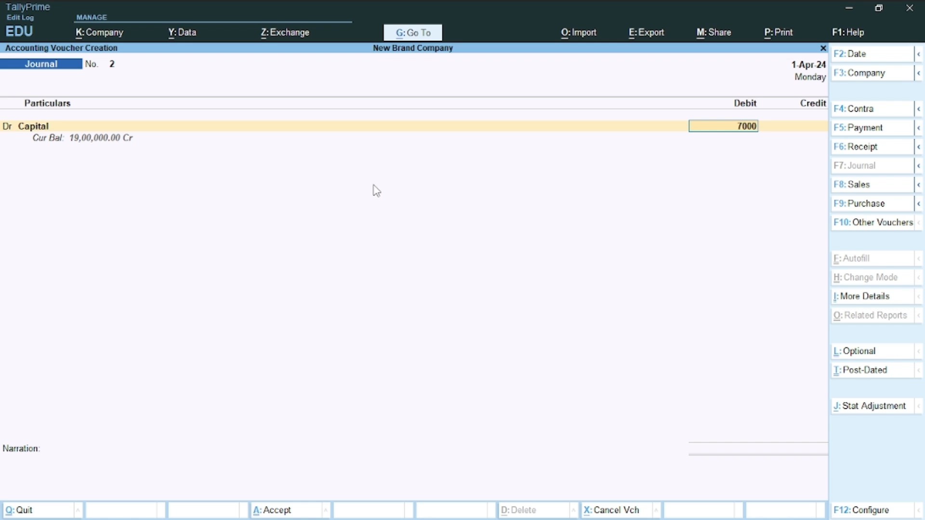
pyautogui.press('Return')
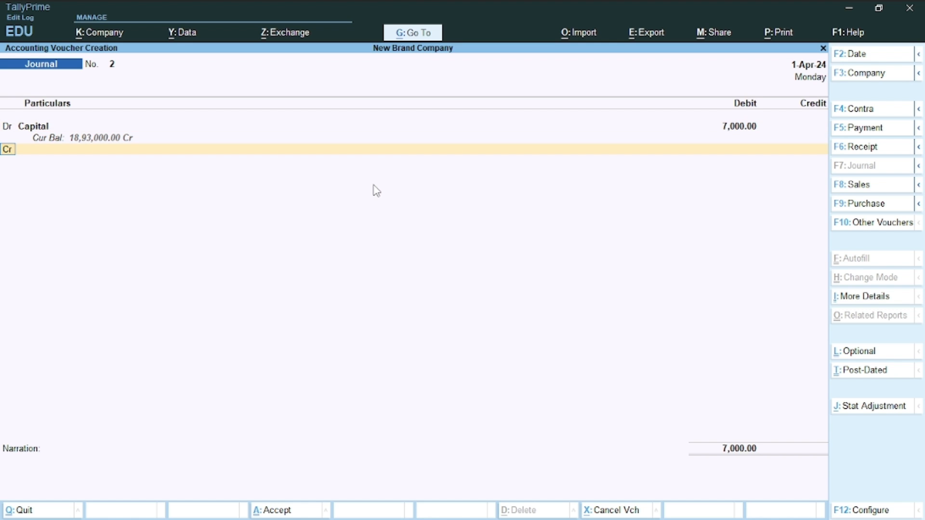
# Credit the Drawings ledger with 7,000, leave the narration empty and save the journal voucher
pyautogui.press('Return')
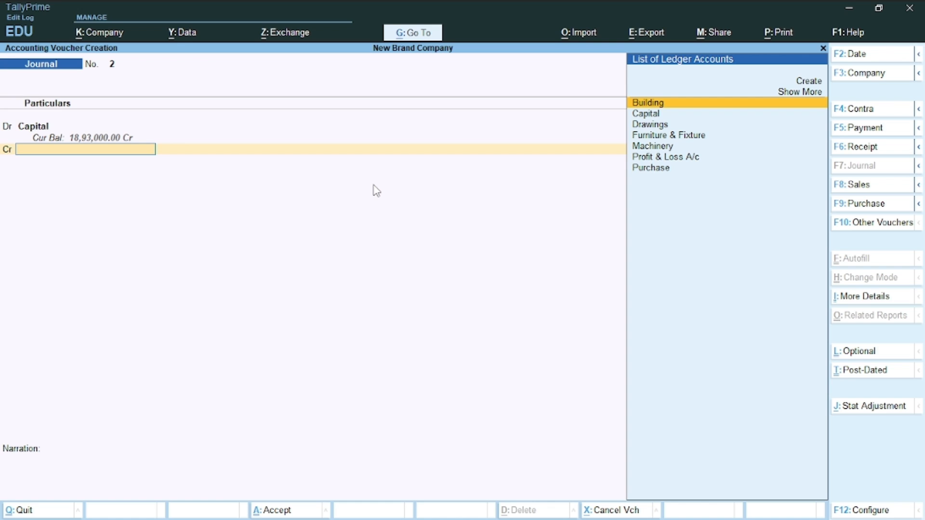
pyautogui.write('D')
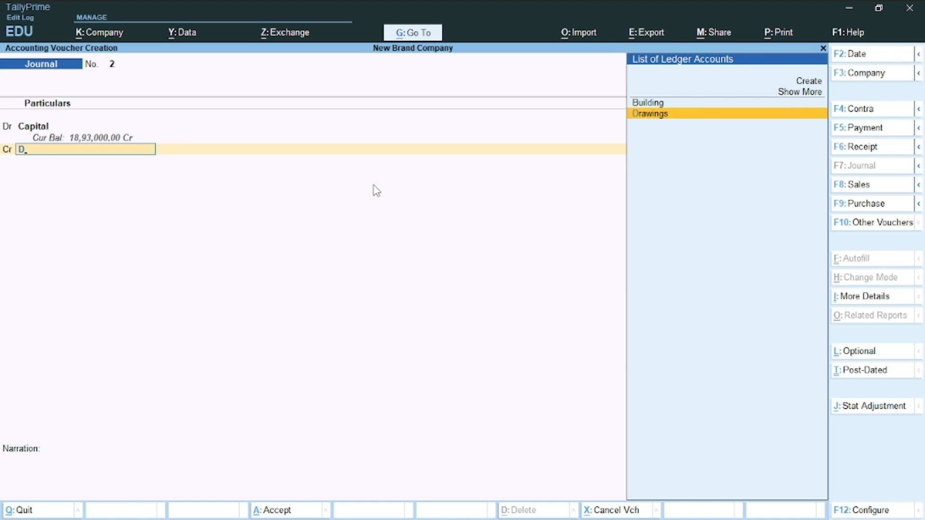
pyautogui.press('Return')
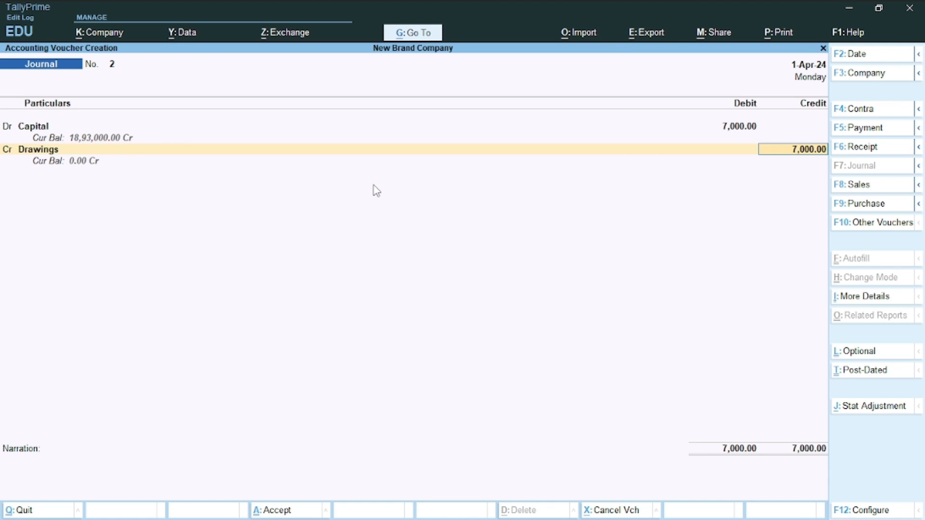
pyautogui.press('Return')
pyautogui.press('Return')
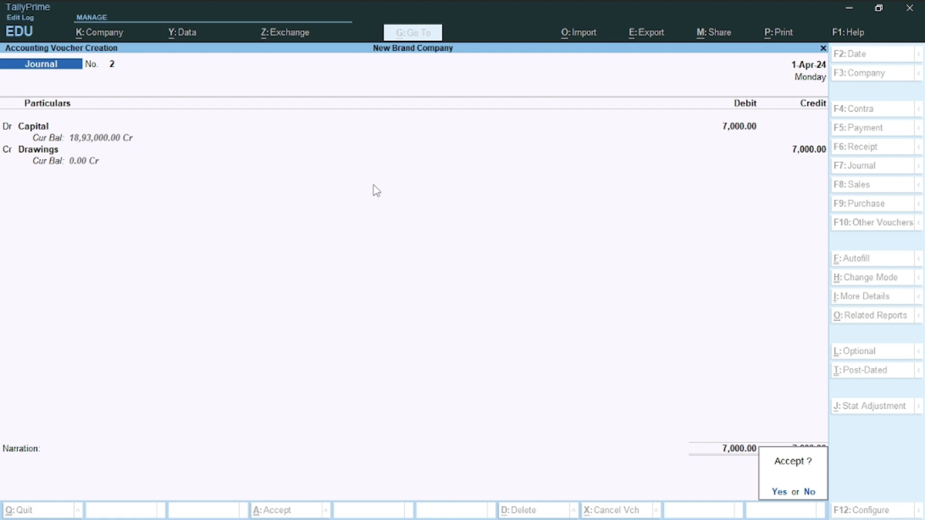
pyautogui.press('Return')
# Leave voucher entry and reopen the Trial Balance in its detailed view to check the drawings adjustment
pyautogui.press('Escape')
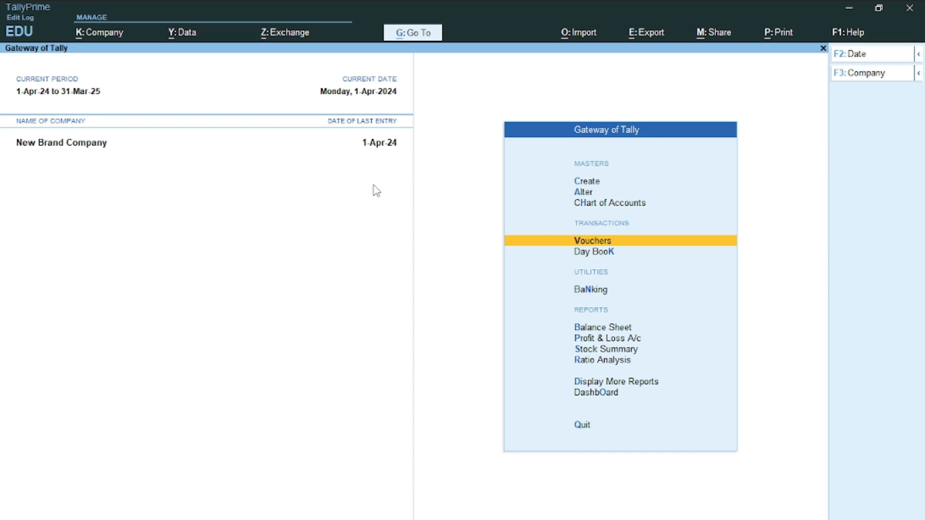
pyautogui.press('Down')
pyautogui.press('Down')
pyautogui.press('Down')
pyautogui.press('Down')
pyautogui.press('Down')
pyautogui.press('Down')
pyautogui.press('Down')
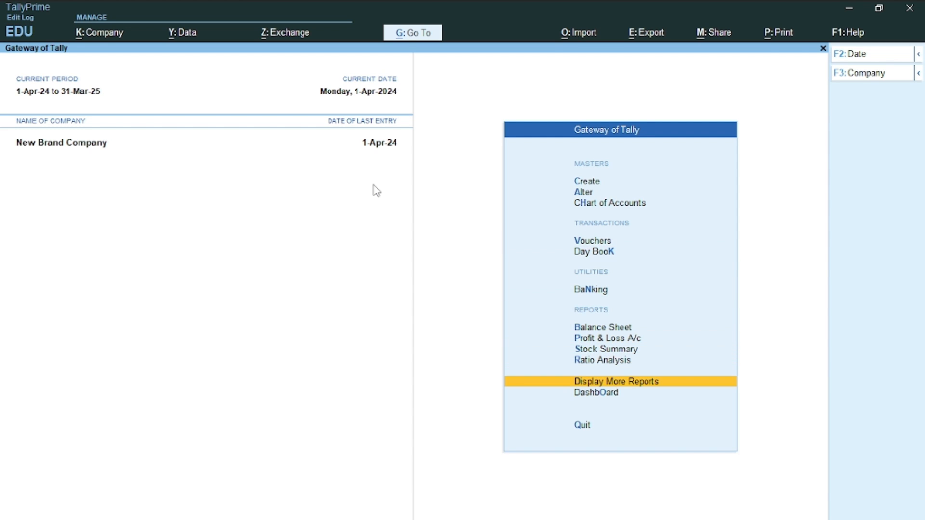
pyautogui.press('Return')
pyautogui.press('Return')
pyautogui.hotkey('alt', 'F5')
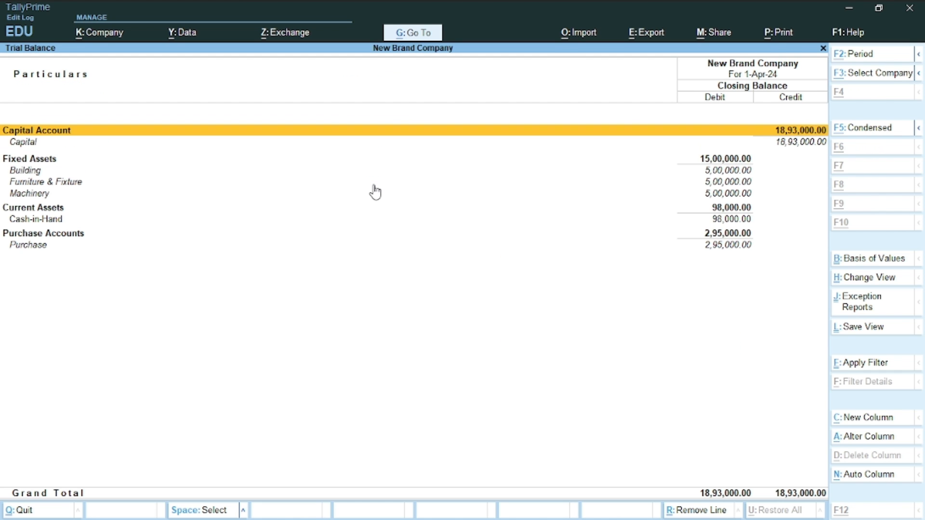
# Check the Capital balance under Capital Account and drill down through its monthly summary to the April vouchers
pyautogui.press('Down')
pyautogui.press('Down')
pyautogui.press('Up')
pyautogui.press('Up')
pyautogui.press('Down')
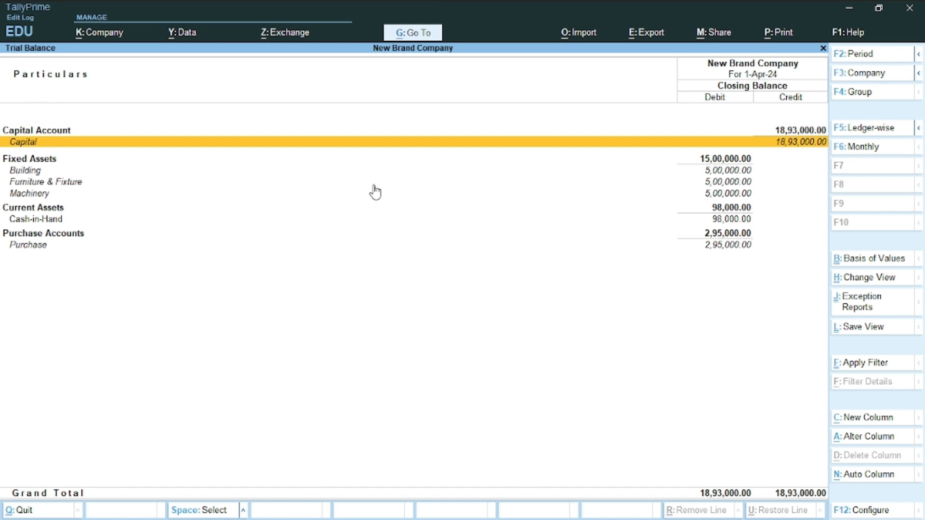
pyautogui.press('Up')
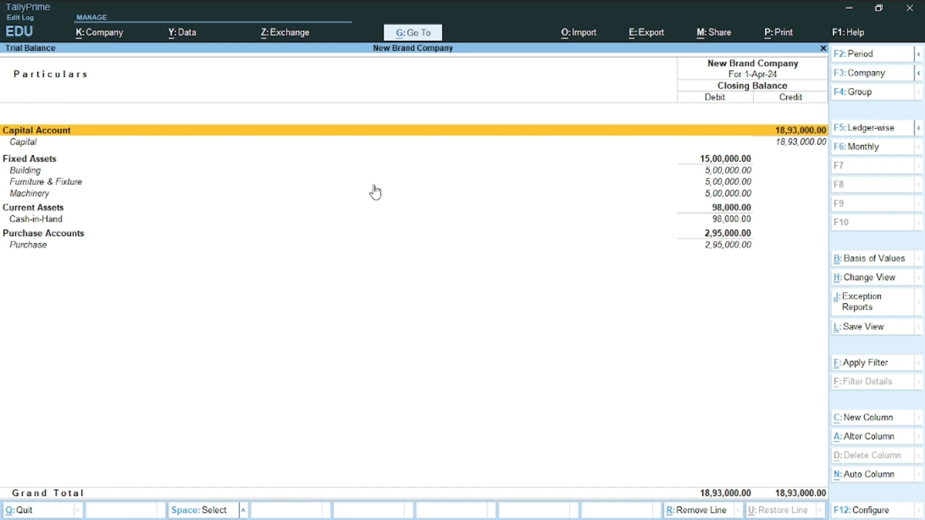
pyautogui.click(769, 146)
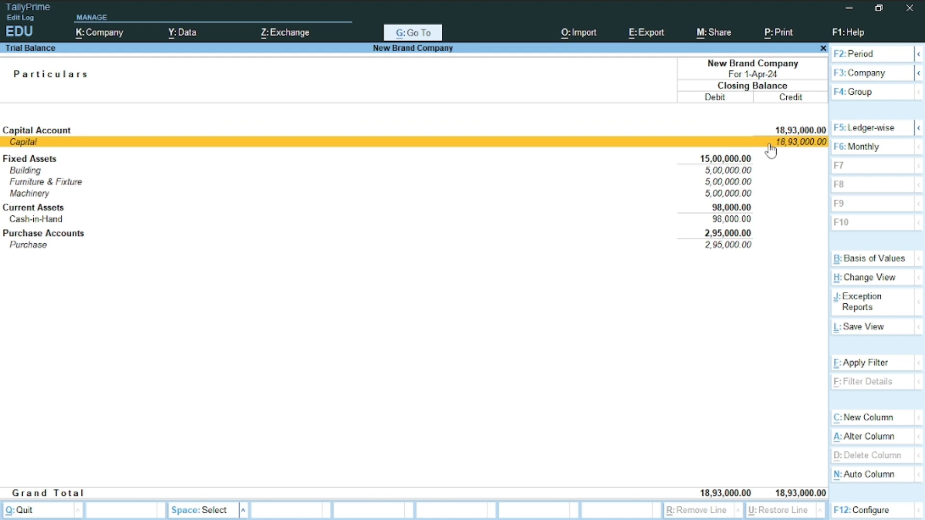
pyautogui.click(770, 146)
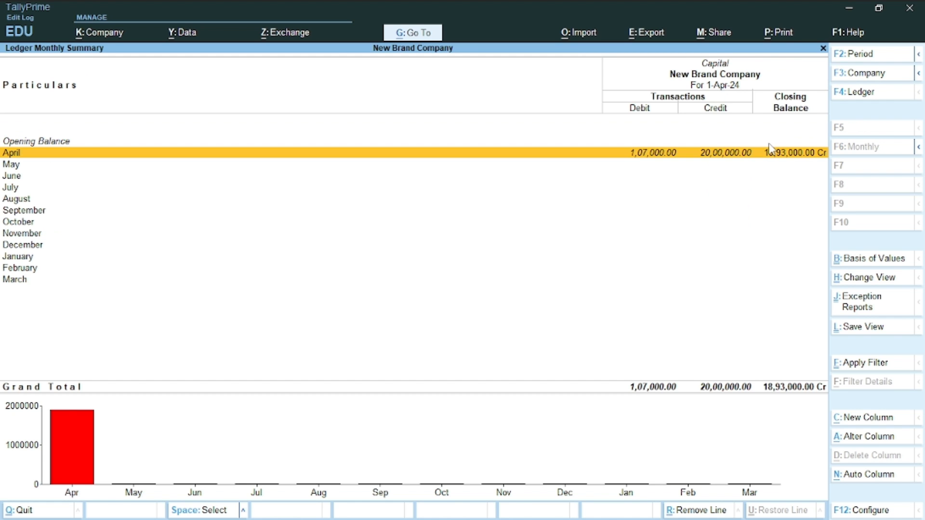
pyautogui.click(770, 151)
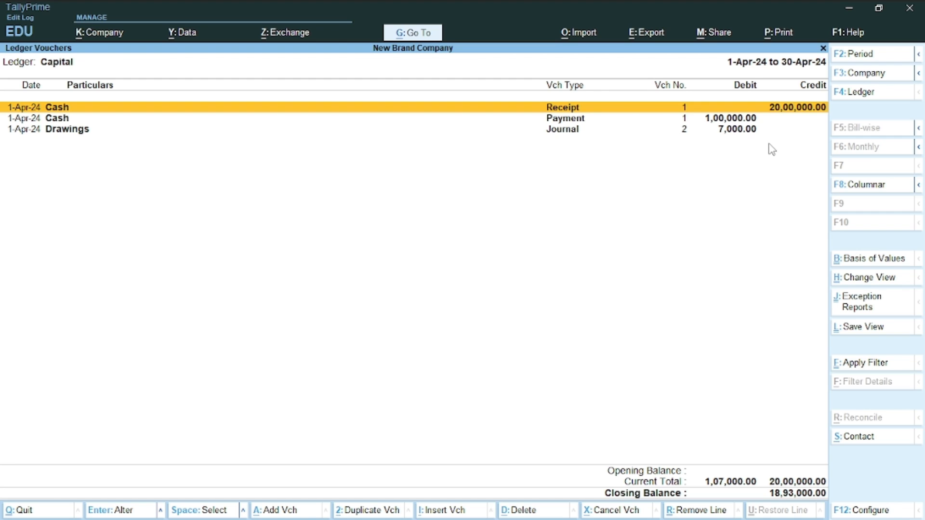